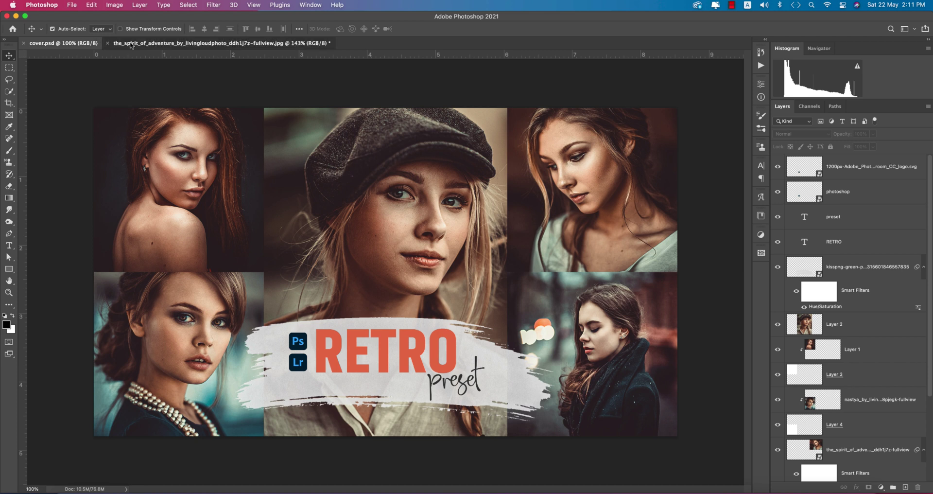
# - Open the flat-cap woman portrait from recent files and duplicate Background as 'Background copy'
pyautogui.click(194, 42)
pyautogui.click(13, 28)
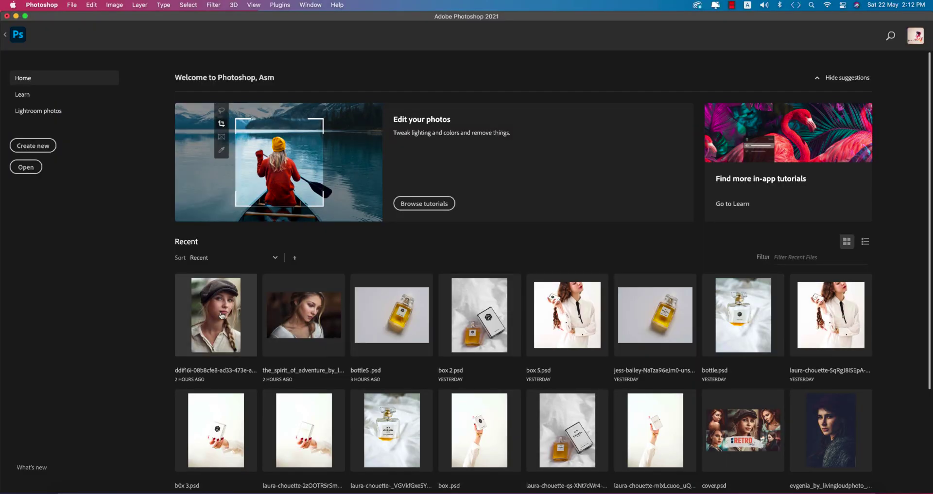
pyautogui.click(248, 316)
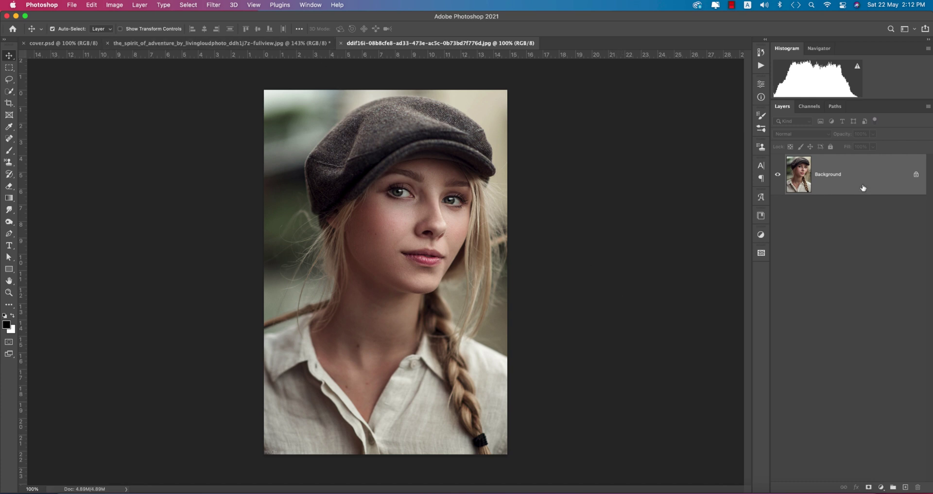
pyautogui.moveTo(871, 194); pyautogui.dragTo(903, 485)
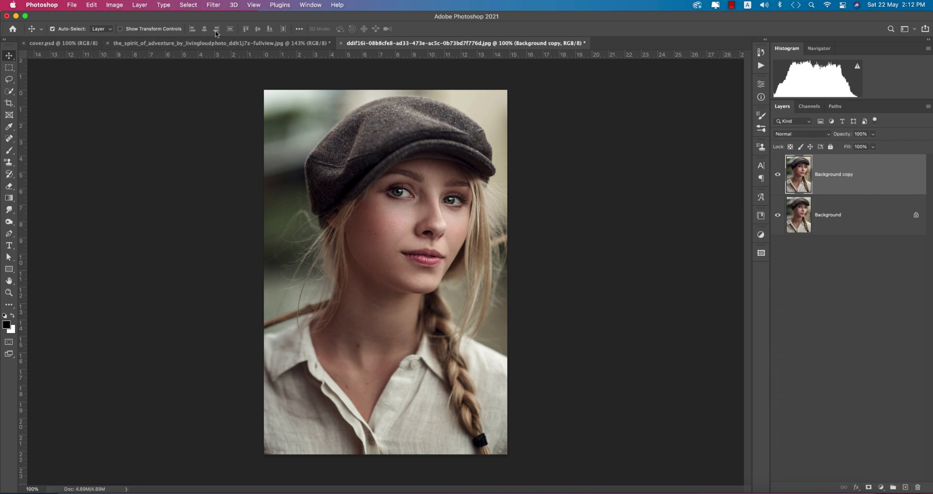
# - Open the Camera Raw Filter on the flat-cap portrait
pyautogui.click(213, 5)
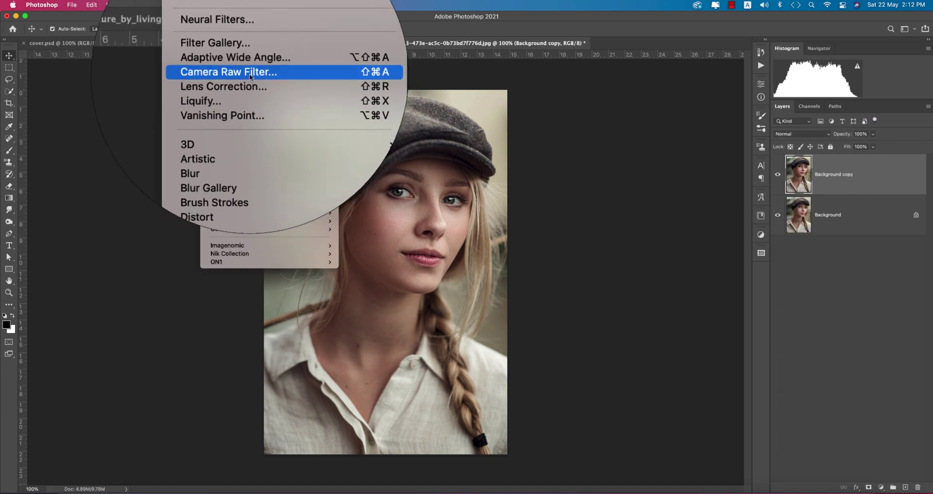
pyautogui.click(250, 75)
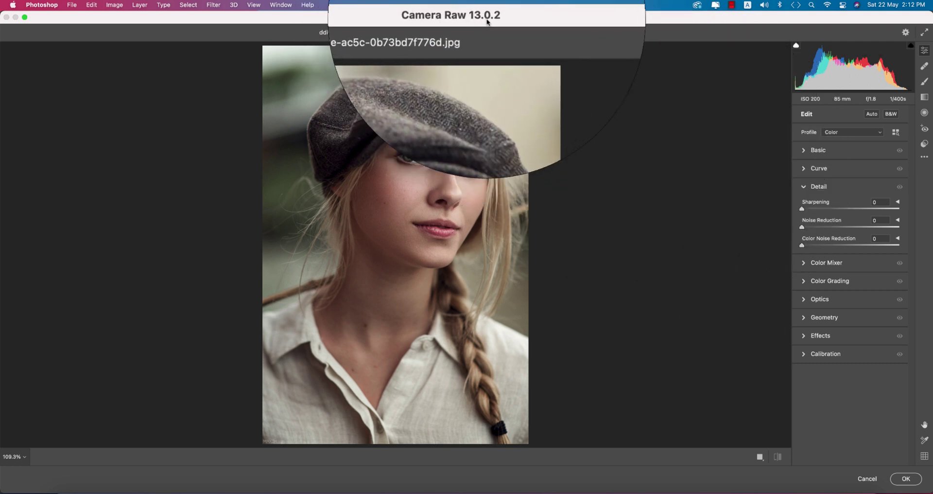
pyautogui.click(807, 186)
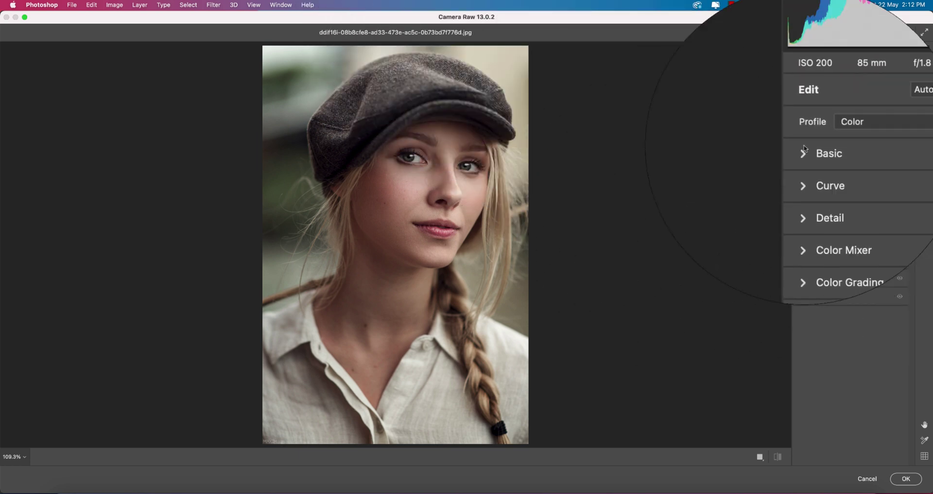
pyautogui.click(804, 149)
pyautogui.click(804, 153)
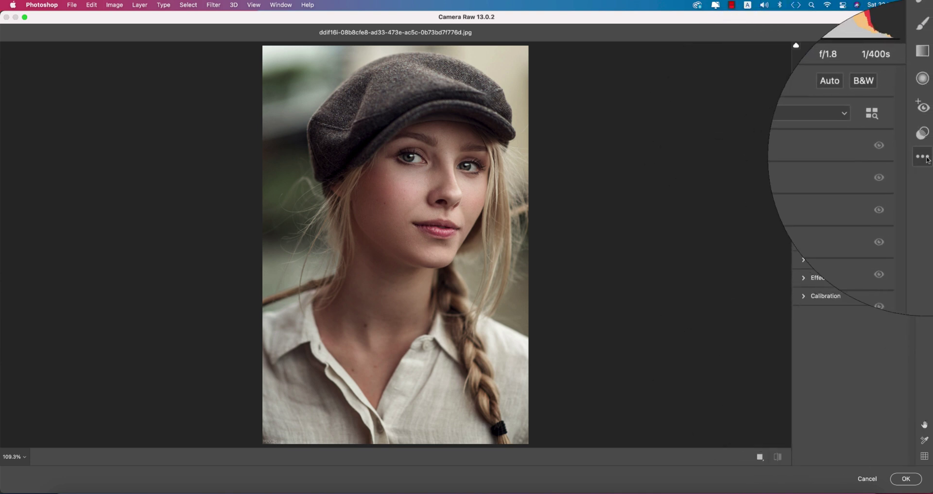
# - Load settings from the Retro .xmp file
pyautogui.click(924, 157)
pyautogui.click(802, 272)
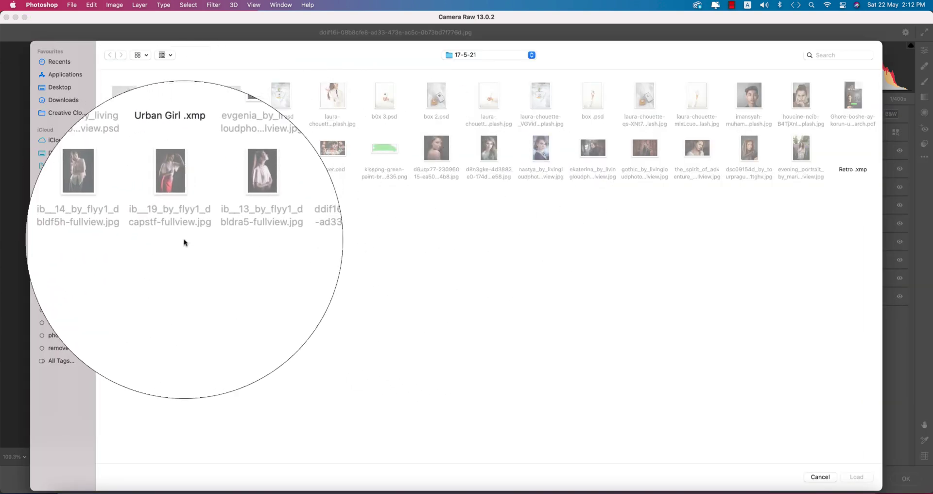
pyautogui.click(854, 163)
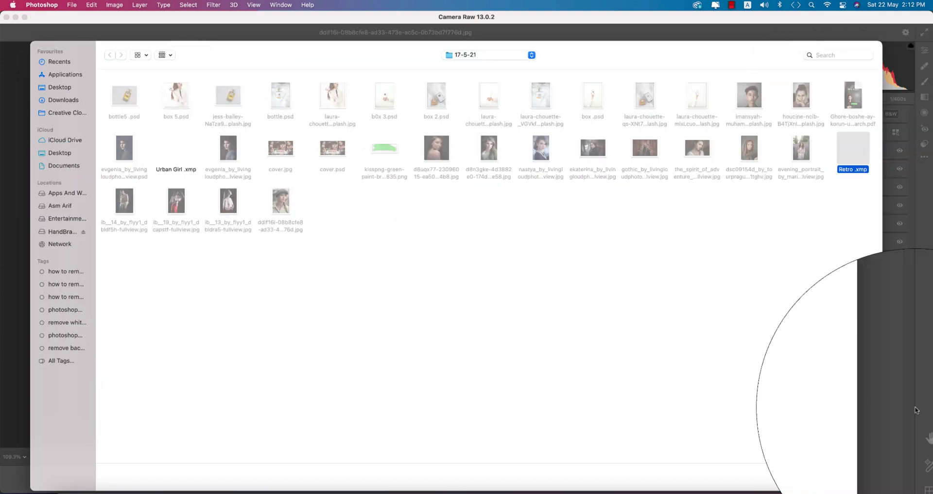
# - Apply the Retro settings and review the Basic Exposure, Contrast and Whites values
pyautogui.click(856, 477)
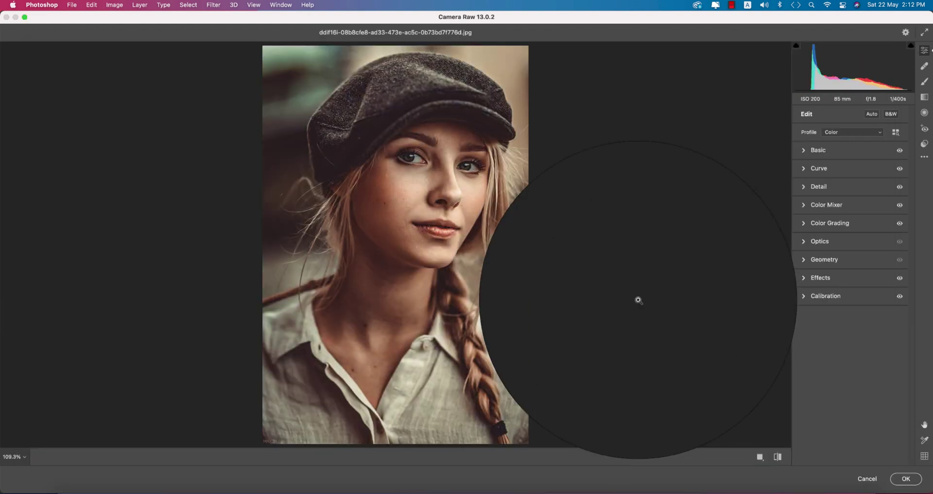
pyautogui.click(803, 150)
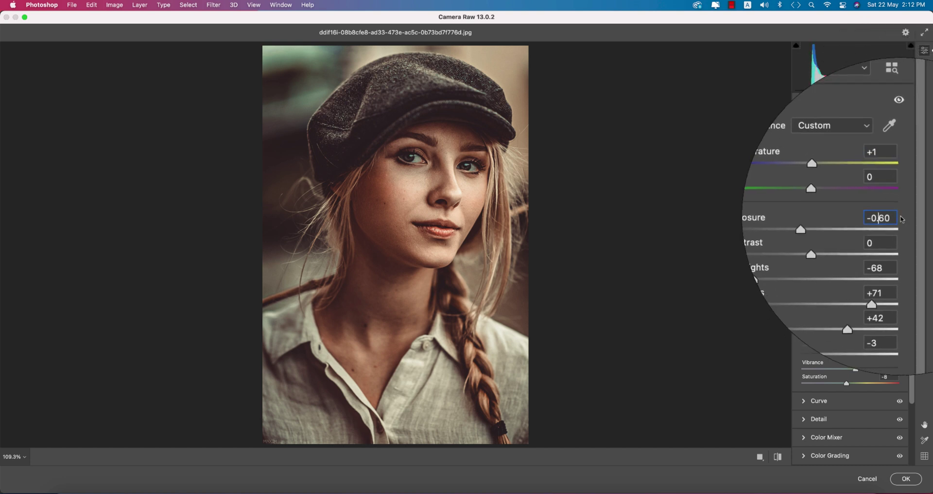
pyautogui.click(889, 216)
pyautogui.click(894, 241)
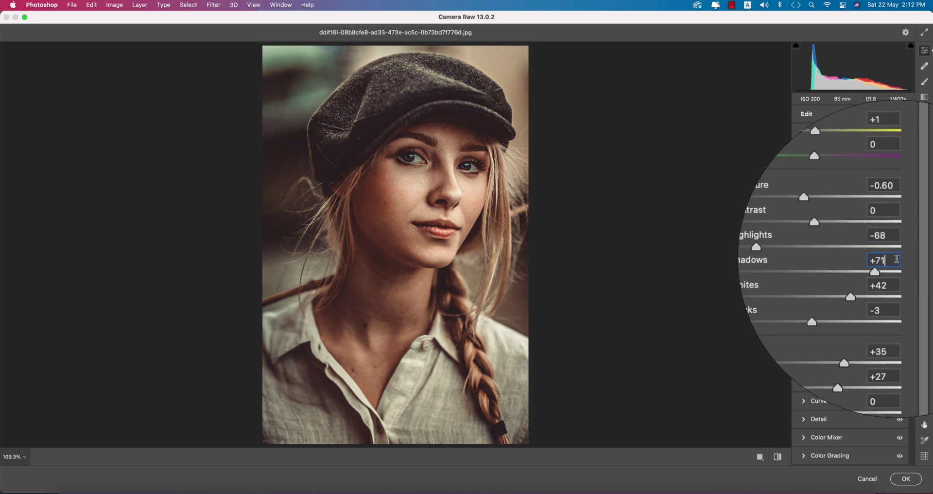
pyautogui.click(898, 275)
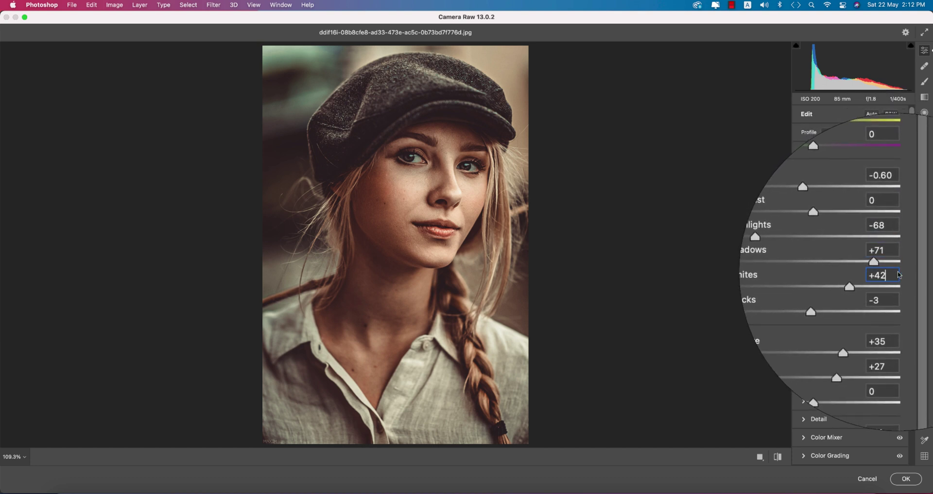
# - Review Blacks, Texture and Clarity, then raise Exposure to -0.45
pyautogui.scroll(-2, 898, 275)
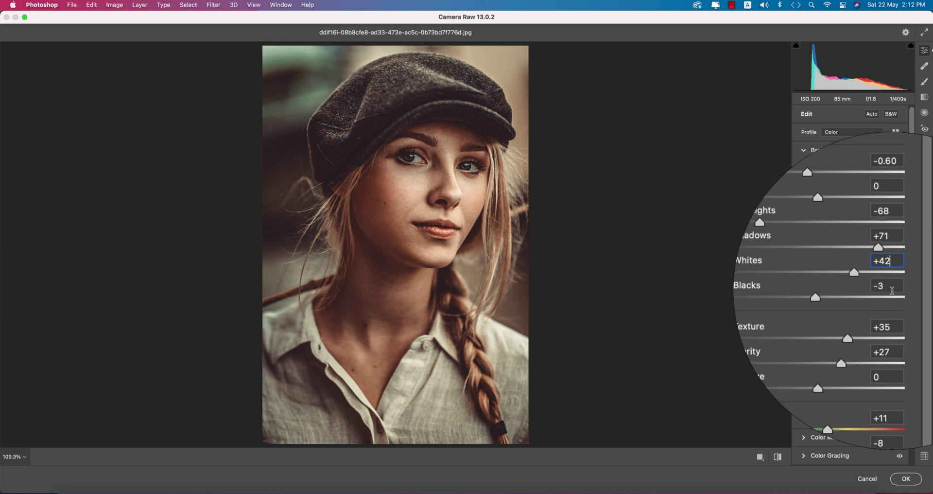
pyautogui.click(894, 277)
pyautogui.scroll(-2, 897, 305)
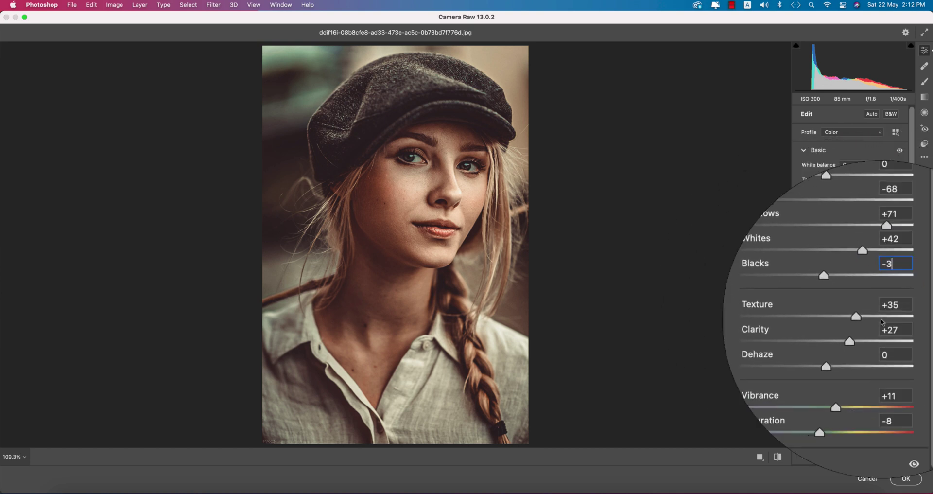
pyautogui.click(895, 294)
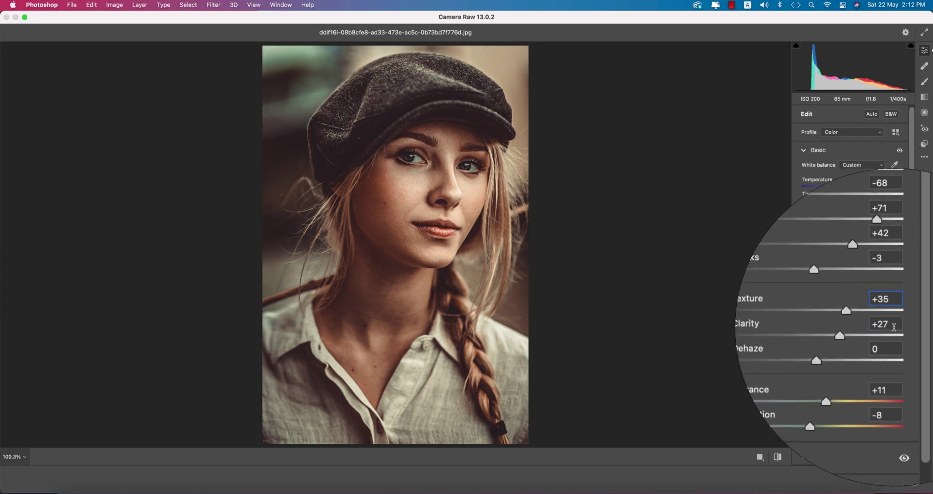
pyautogui.press('Tab')
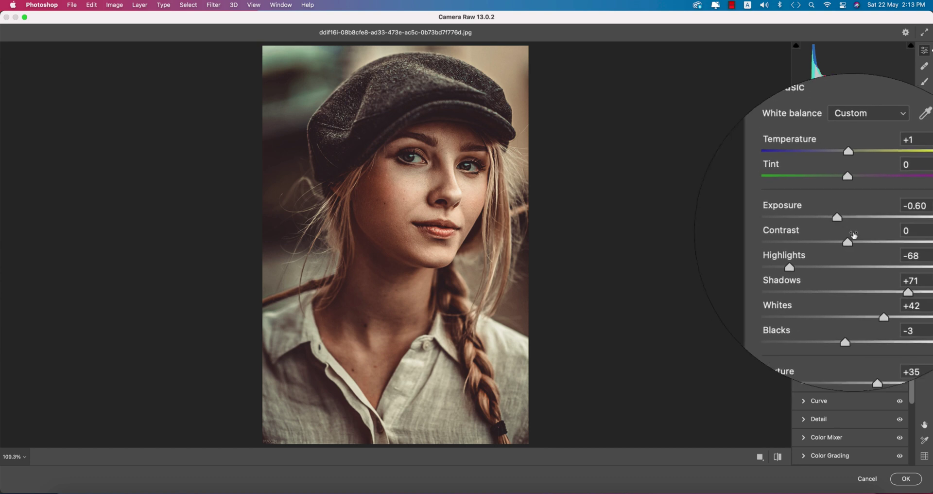
pyautogui.moveTo(848, 232); pyautogui.dragTo(858, 249)
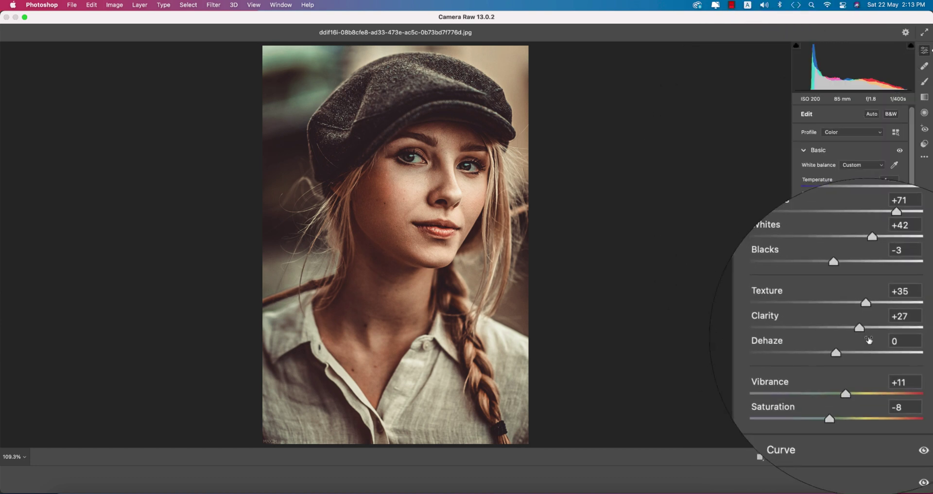
# - Review the custom tone curve and Detail values (Sharpening 33, Noise Reduction 17) before Color Mixer
pyautogui.click(804, 151)
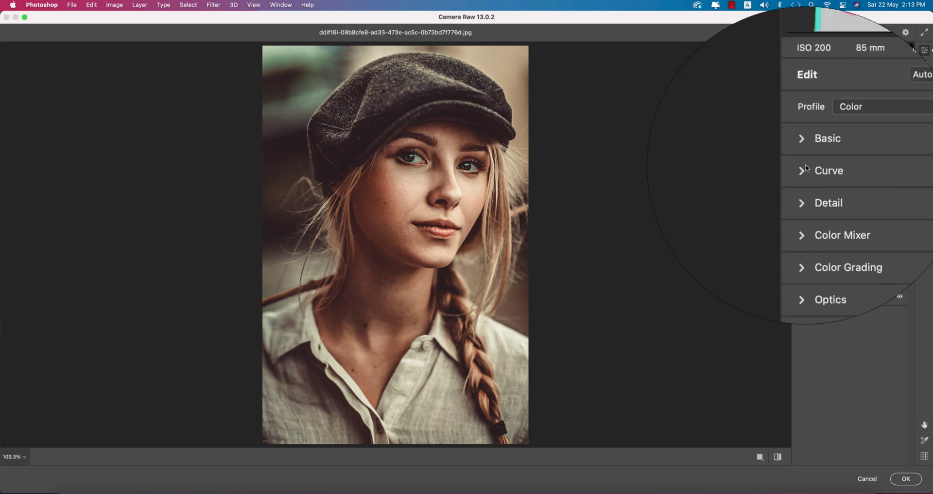
pyautogui.click(806, 159)
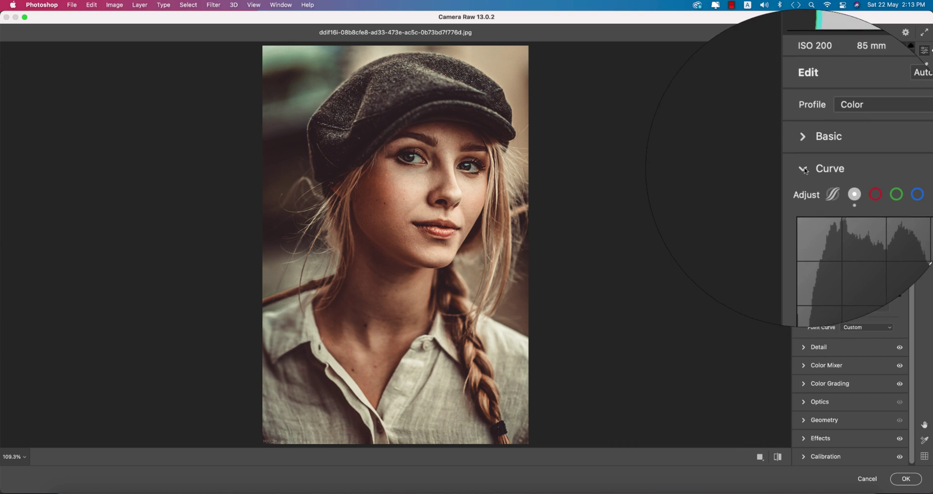
pyautogui.click(803, 156)
pyautogui.click(804, 187)
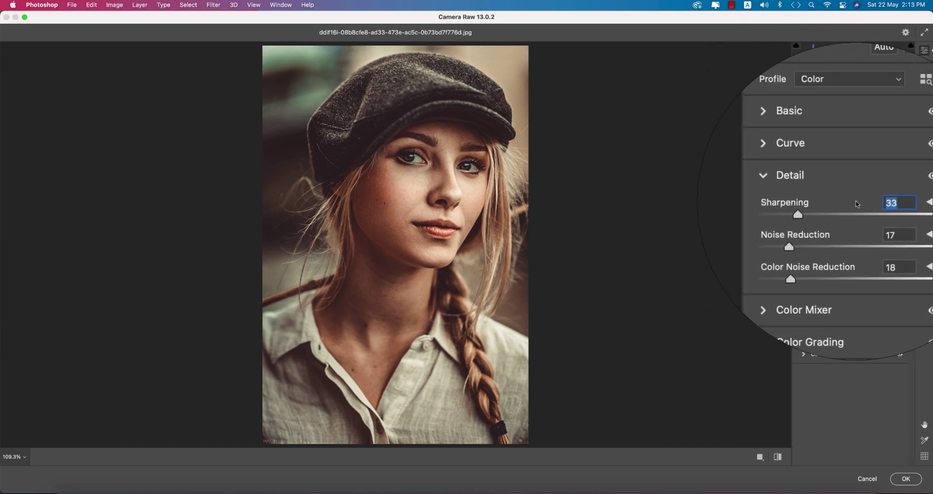
pyautogui.click(875, 209)
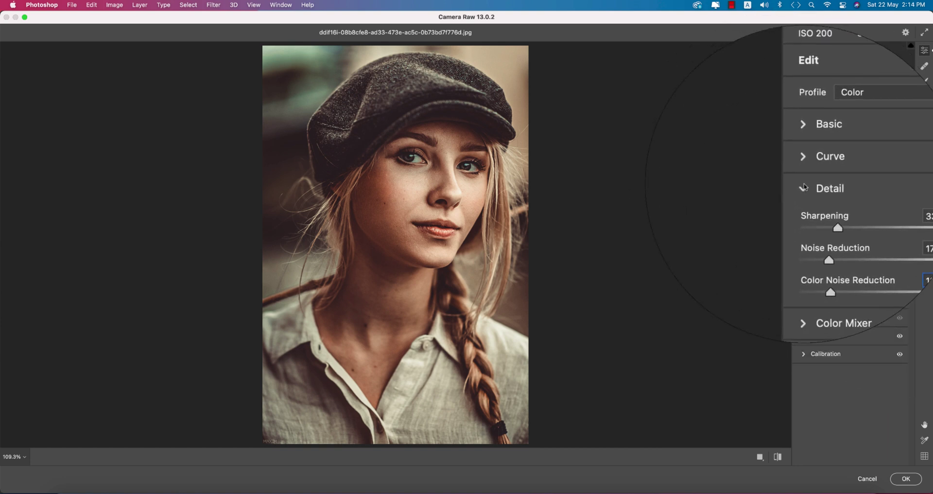
pyautogui.click(805, 188)
pyautogui.click(807, 205)
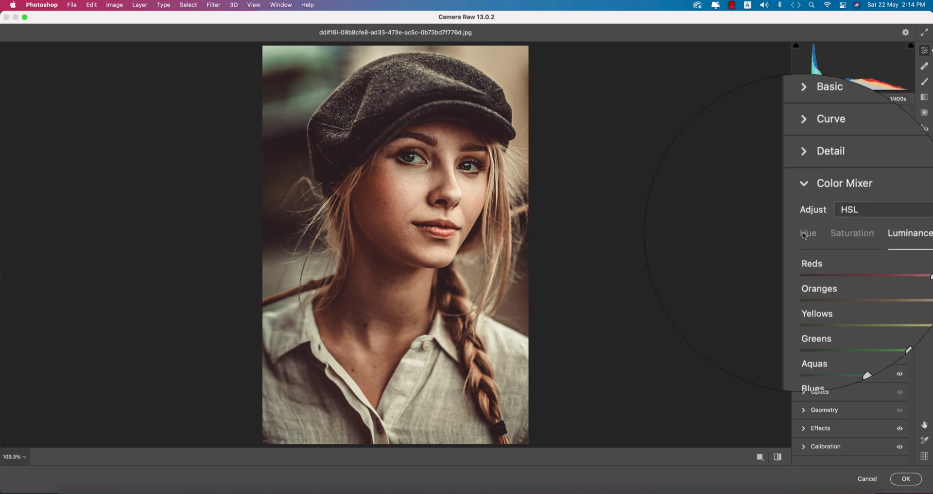
# - Review the Hue, Saturation and Luminance tabs and edit the Aquas and Blues hue values
pyautogui.click(804, 234)
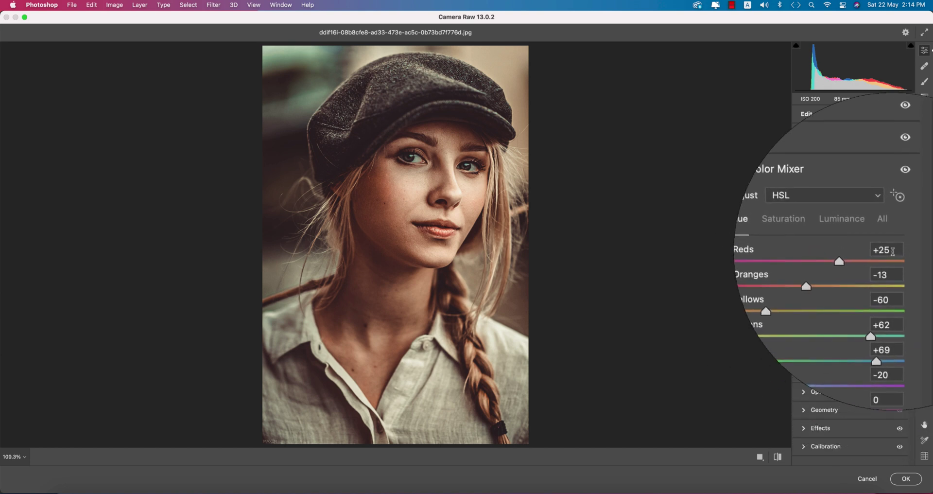
pyautogui.click(832, 238)
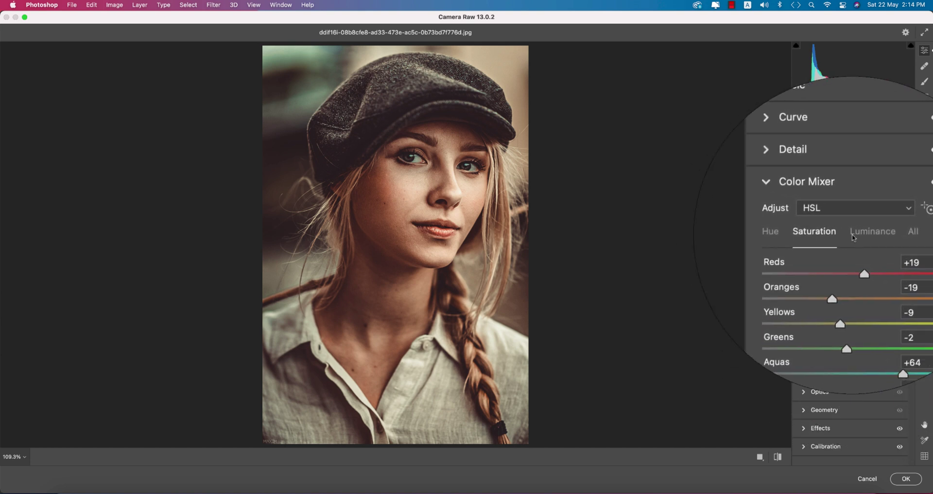
pyautogui.click(888, 230)
pyautogui.click(808, 236)
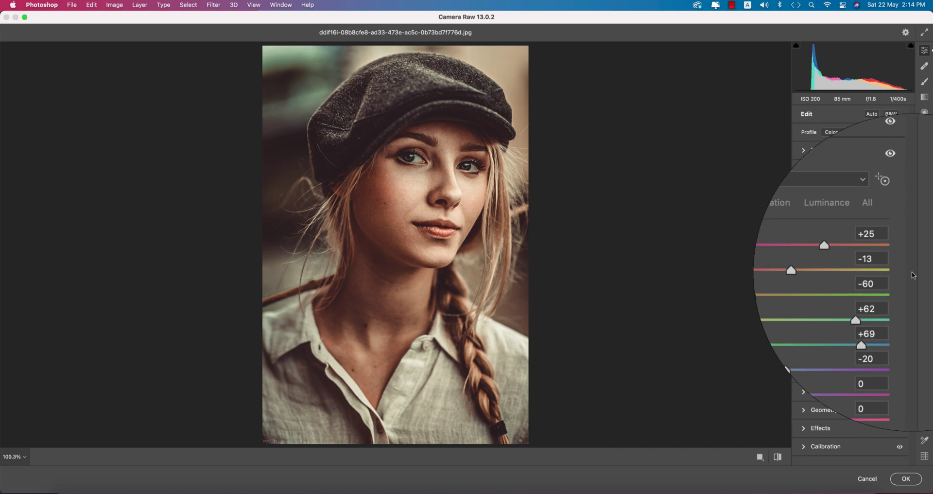
pyautogui.click(891, 249)
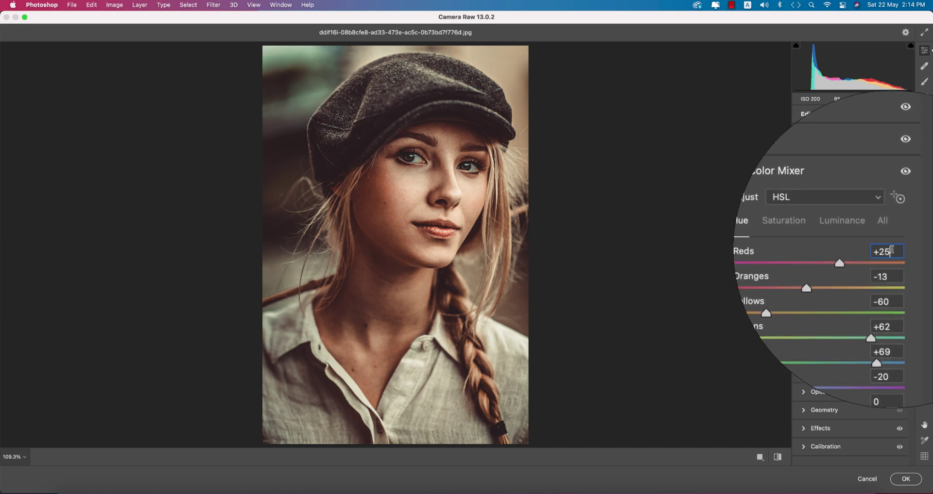
pyautogui.click(895, 280)
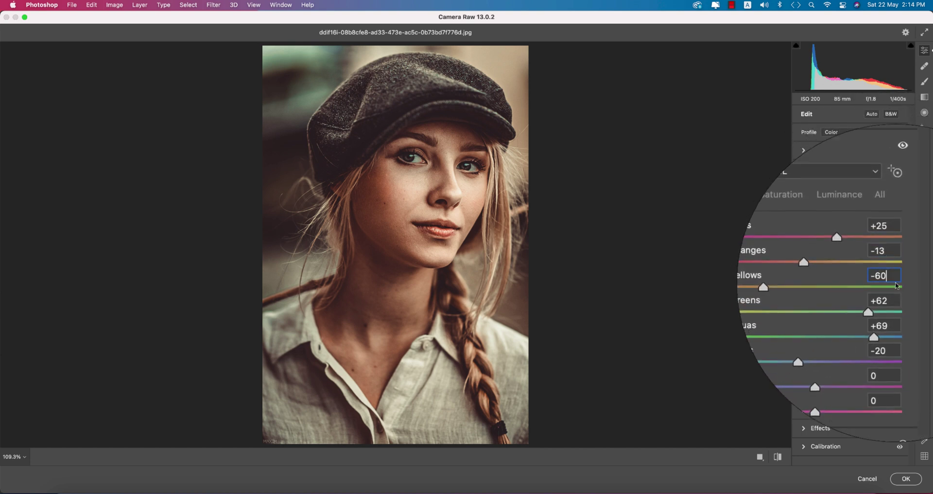
pyautogui.click(894, 306)
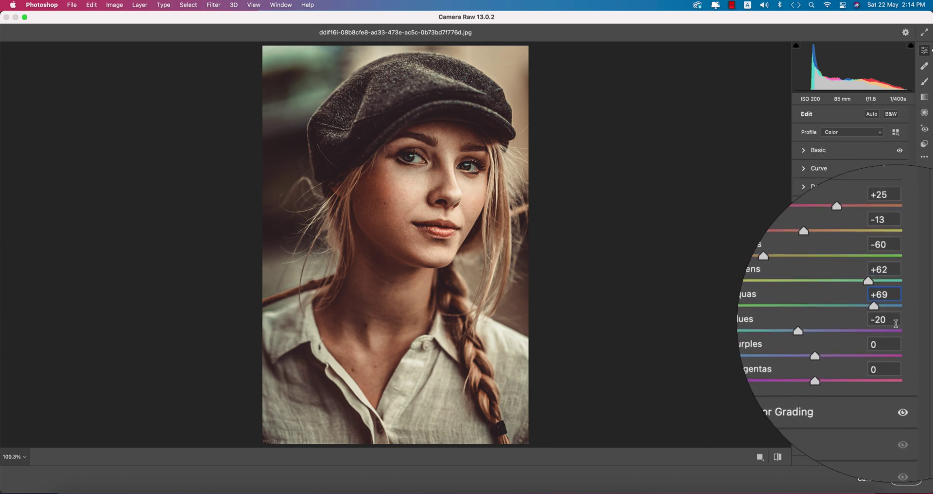
pyautogui.click(896, 331)
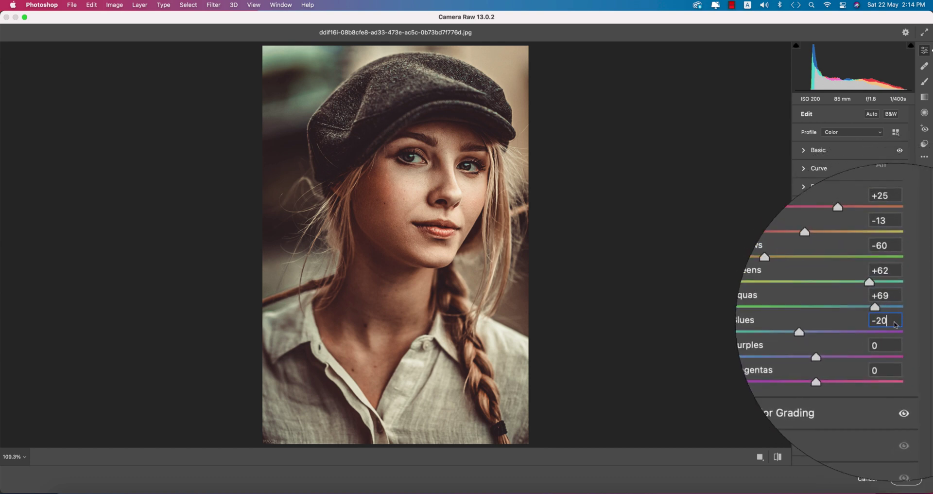
# - Edit Oranges and Yellows saturation, and set luminance Reds +58, Oranges +66, Greens +28
pyautogui.click(837, 235)
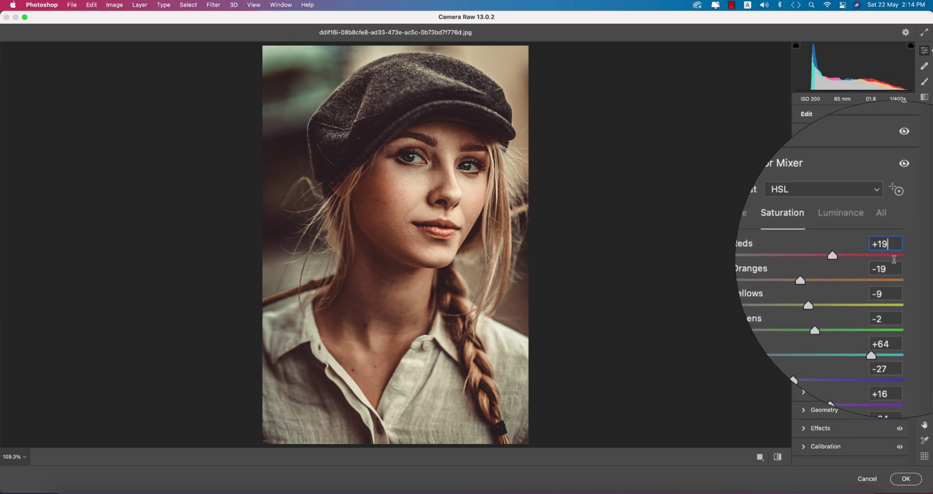
pyautogui.click(889, 264)
pyautogui.click(894, 278)
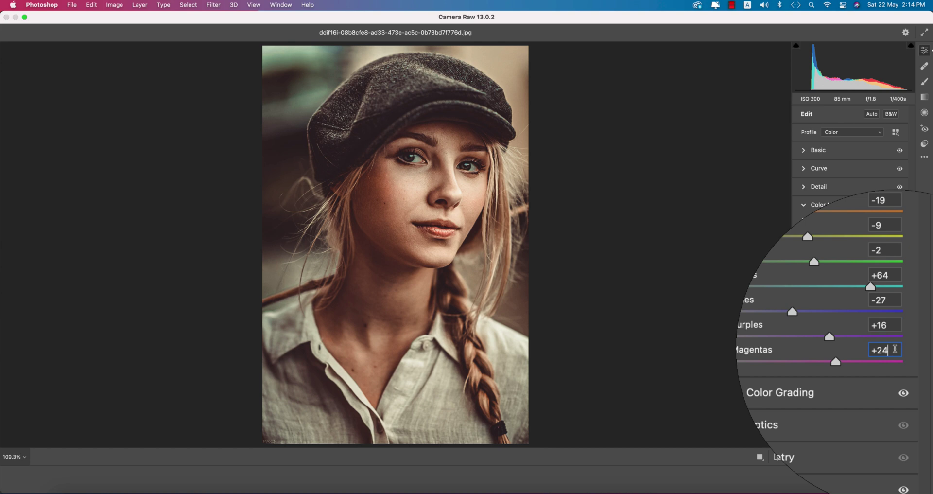
pyautogui.click(858, 220)
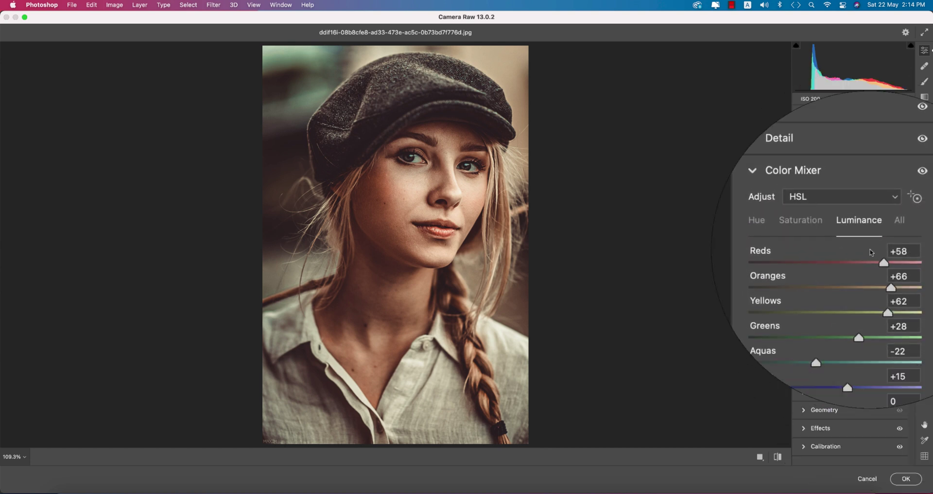
pyautogui.click(894, 252)
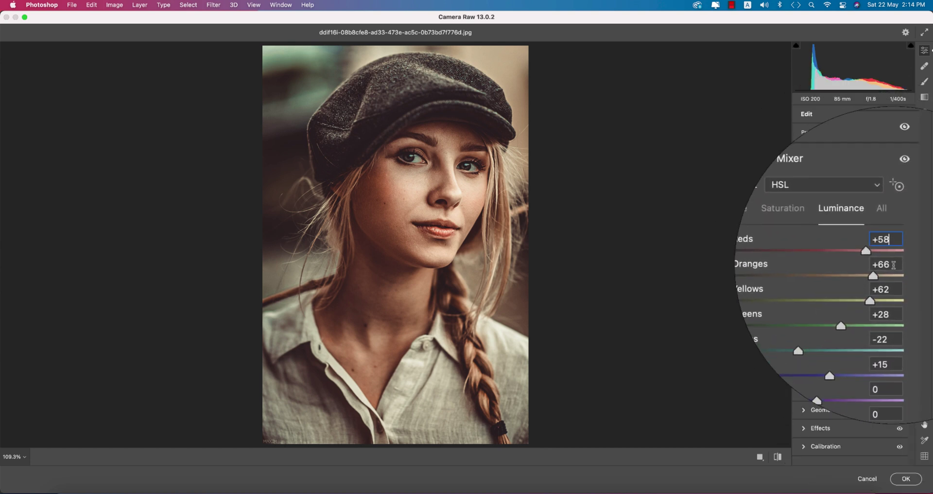
pyautogui.click(893, 264)
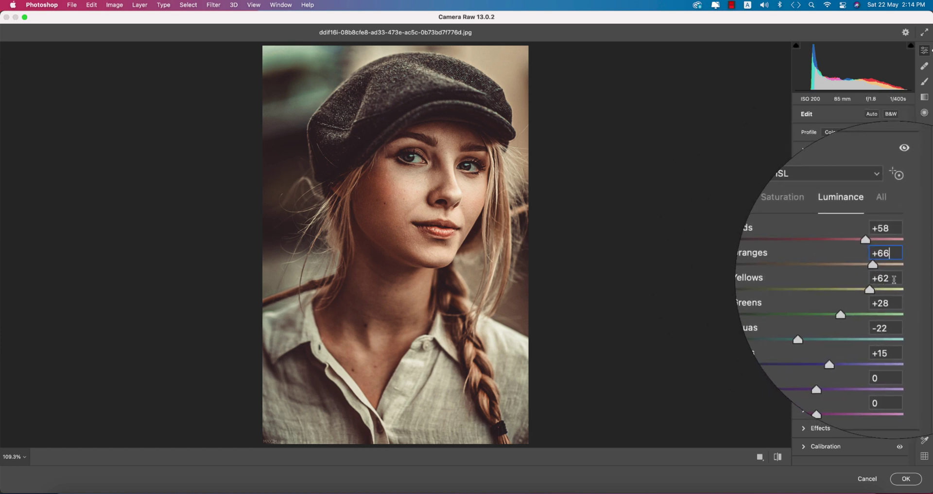
pyautogui.click(893, 292)
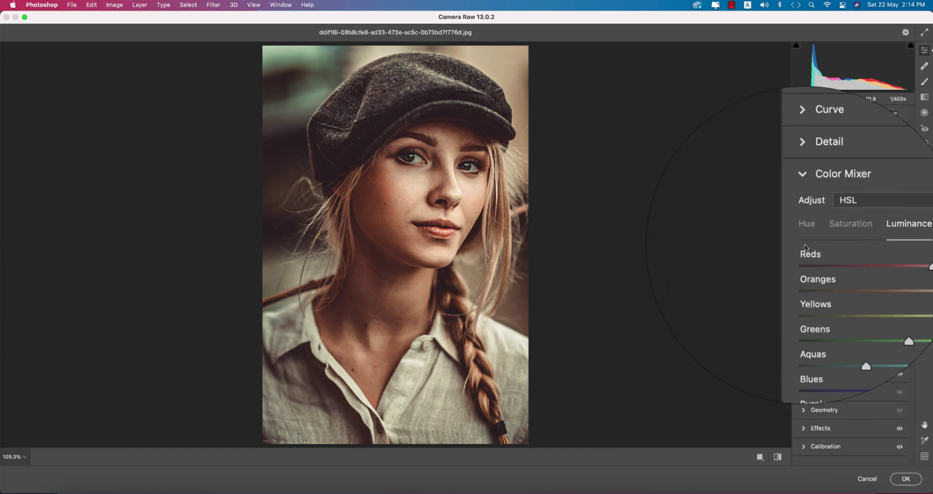
# - In Color Grading, set the midtones tint to hue 209, saturation 28
pyautogui.click(807, 226)
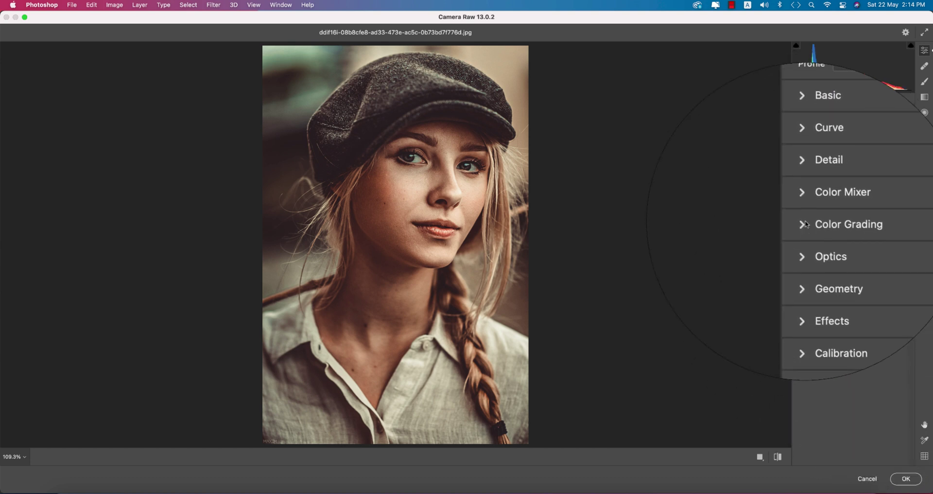
pyautogui.click(807, 226)
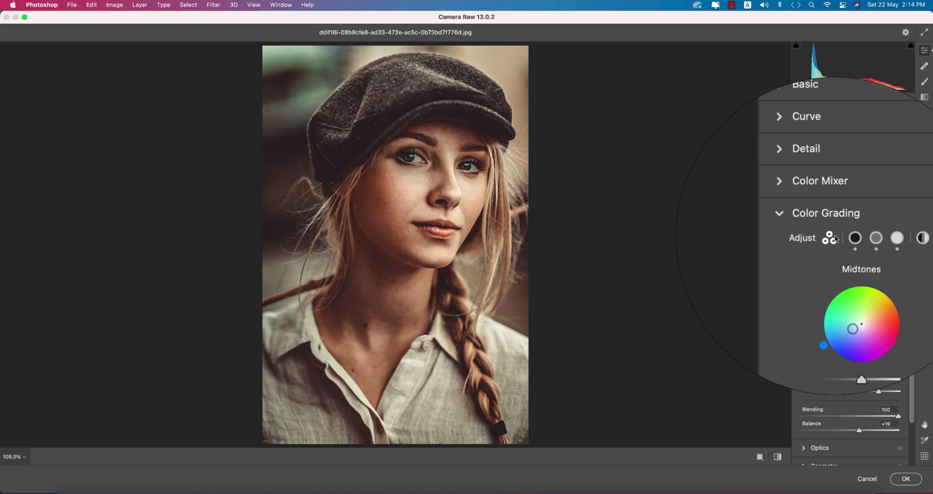
pyautogui.click(849, 240)
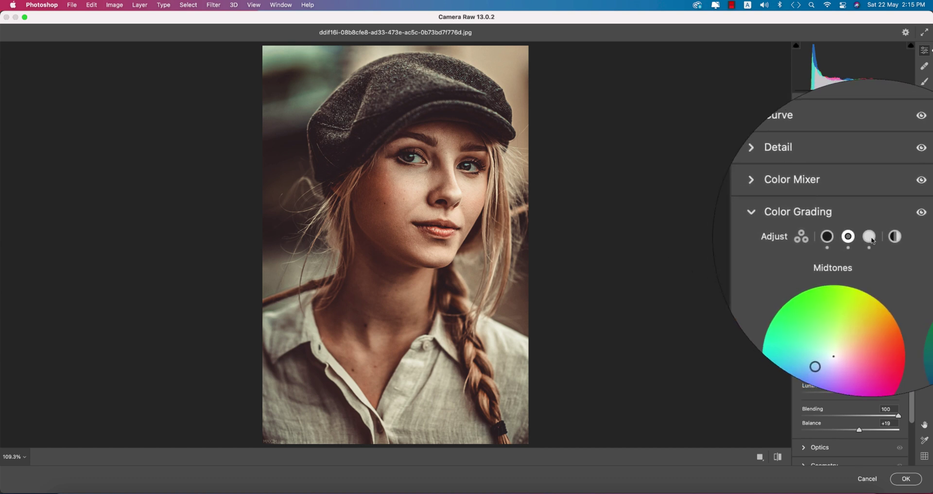
pyautogui.click(879, 236)
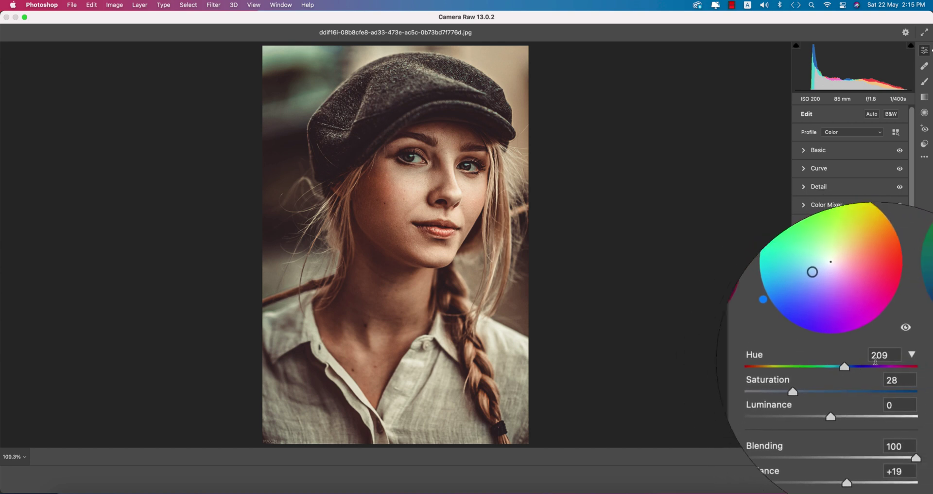
pyautogui.click(883, 358)
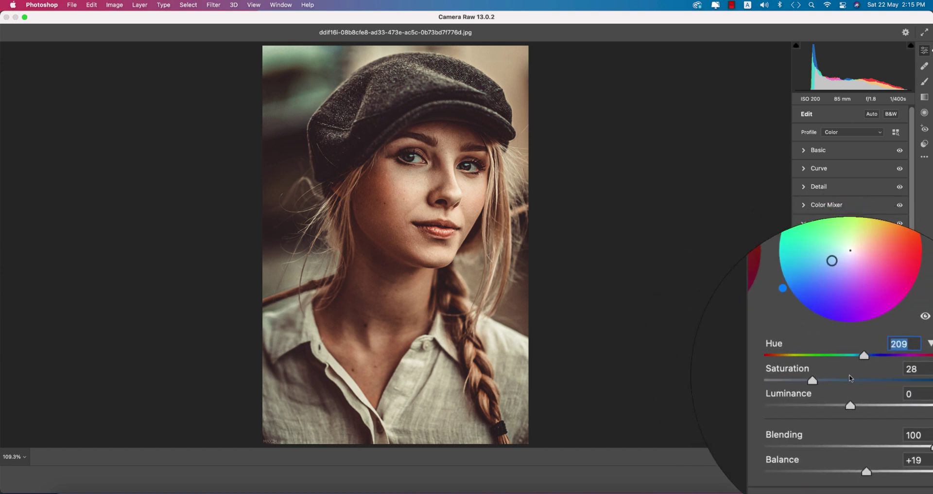
pyautogui.click(901, 367)
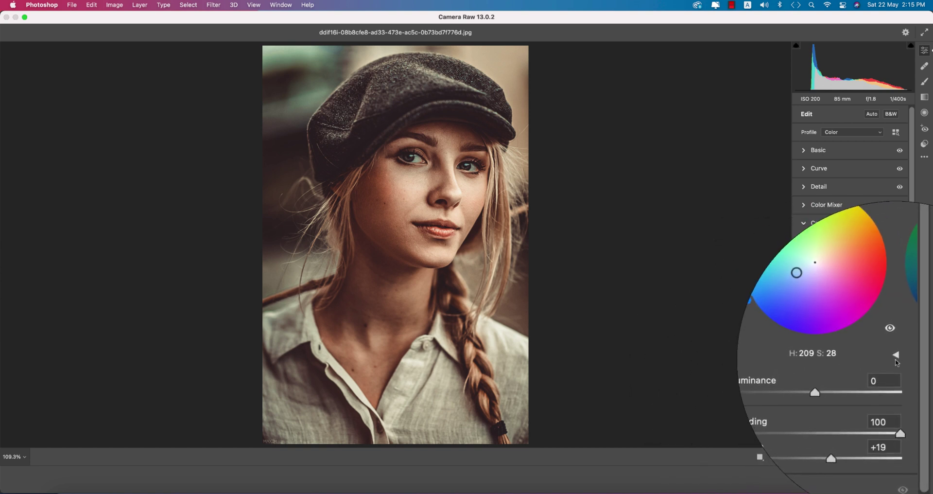
pyautogui.click(896, 358)
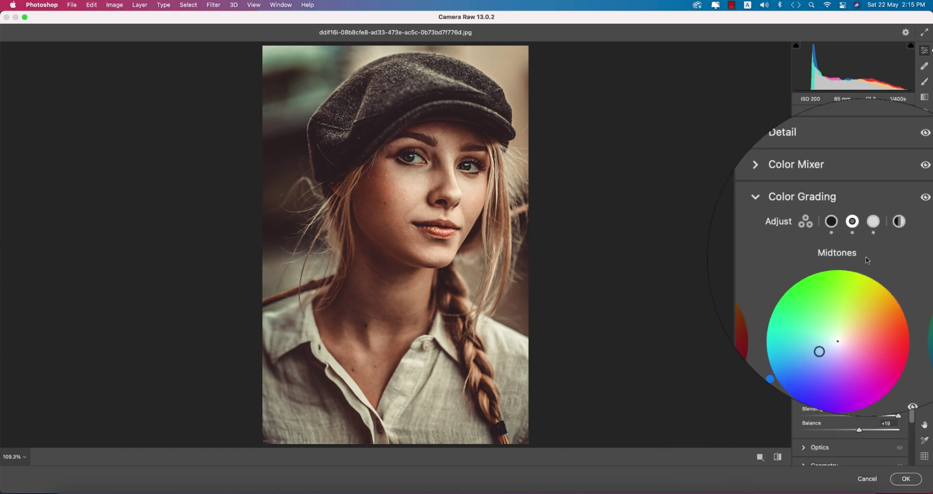
# - Set the Color Grading highlights tint to hue 76, saturation 22
pyautogui.click(867, 236)
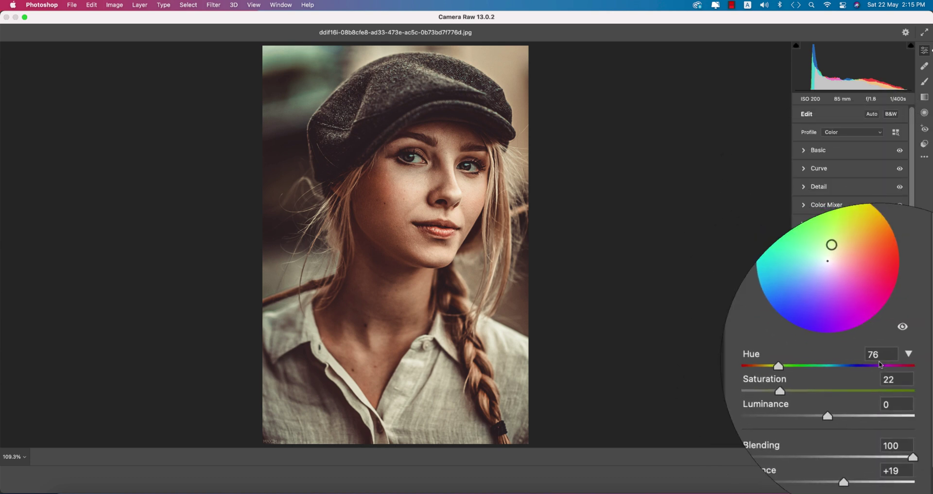
pyautogui.click(869, 347)
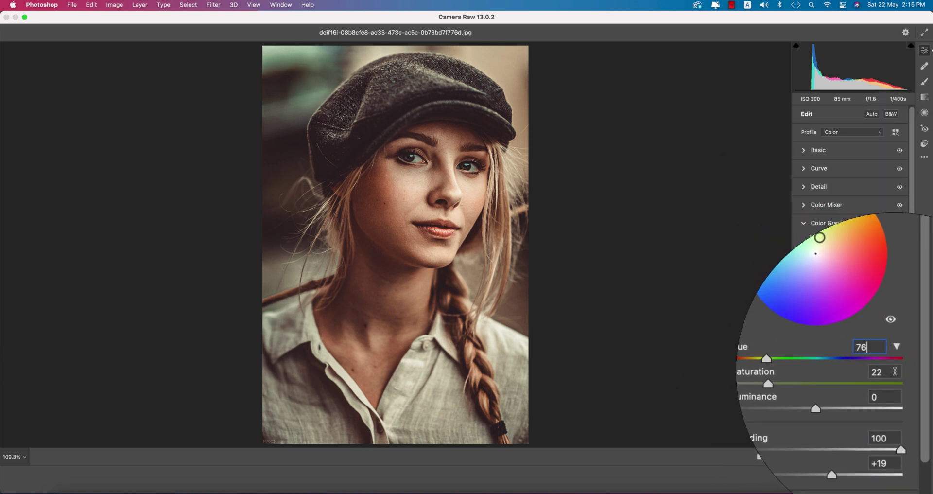
pyautogui.click(892, 372)
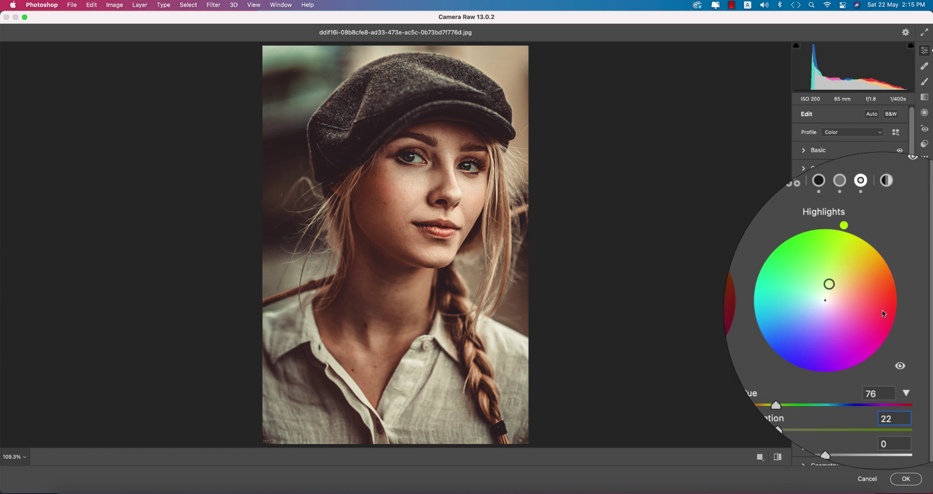
# - Collapse Color Grading, glance at Geometry and Effects, and expand Calibration
pyautogui.click(810, 220)
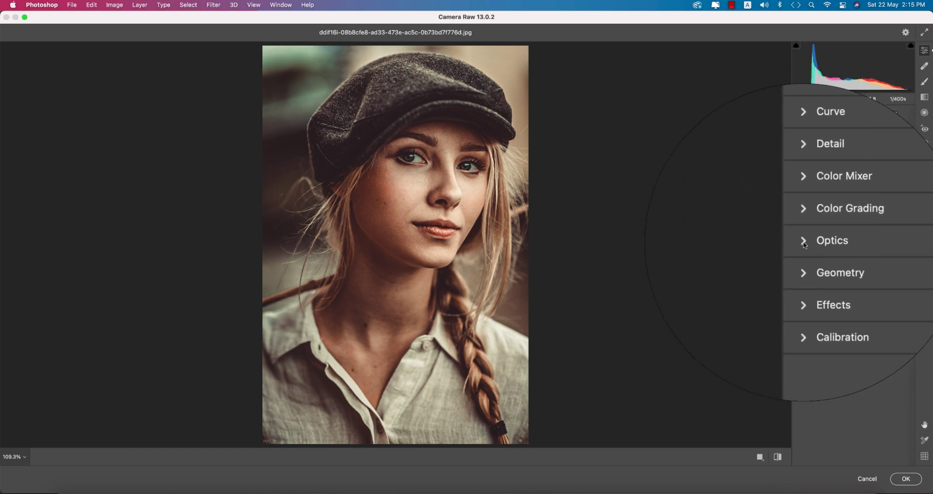
pyautogui.scroll(-1, 804, 244)
pyautogui.click(804, 261)
pyautogui.click(804, 261)
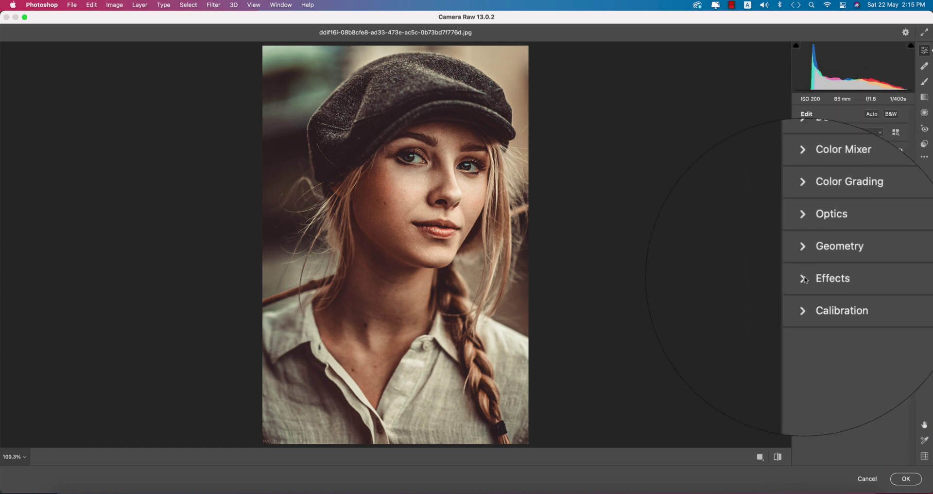
pyautogui.click(804, 278)
pyautogui.click(804, 279)
pyautogui.click(804, 296)
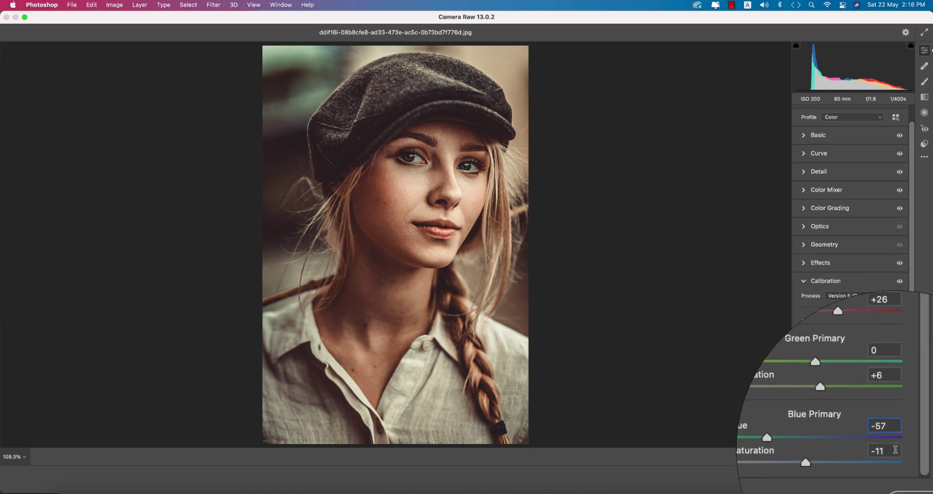
# - Collapse the Calibration section so every adjustment group is folded away
pyautogui.click(805, 281)
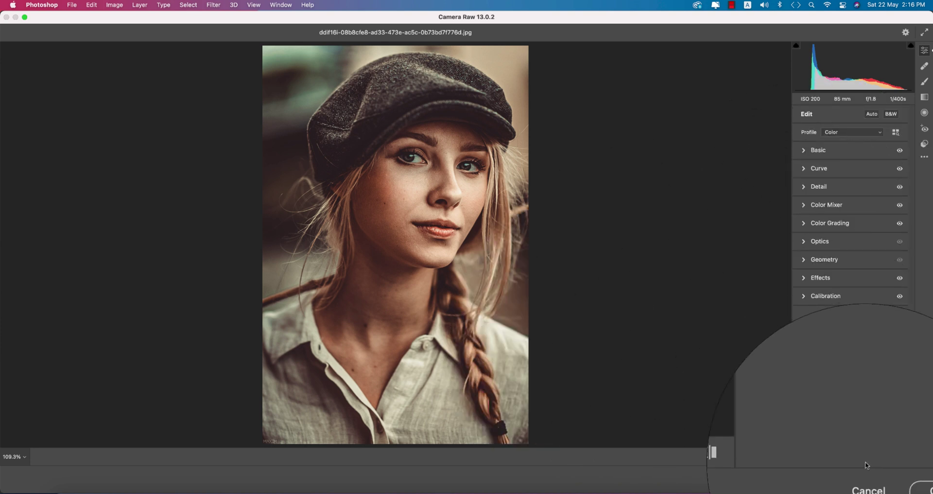
# - Commit the grade, toggle Background copy to compare, then select Layer 1 in spirit_of_adventure
pyautogui.click(905, 481)
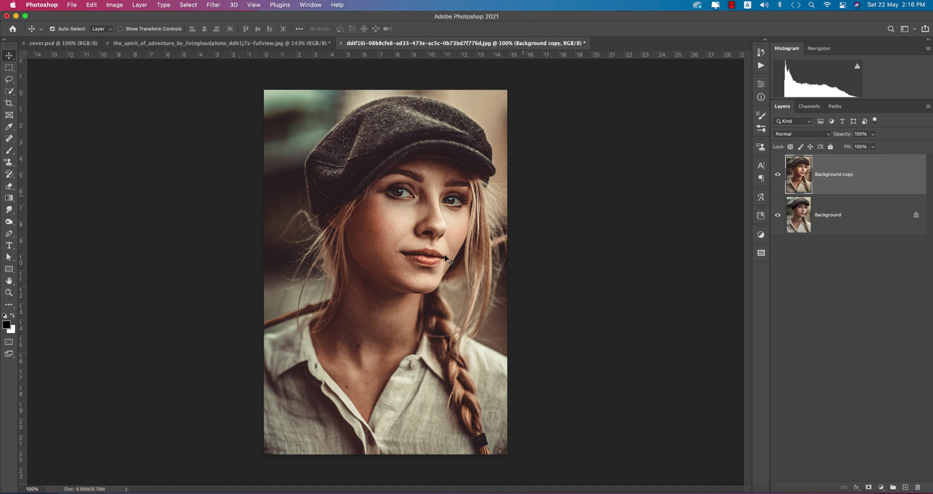
pyautogui.click(777, 175)
pyautogui.click(778, 174)
pyautogui.click(269, 44)
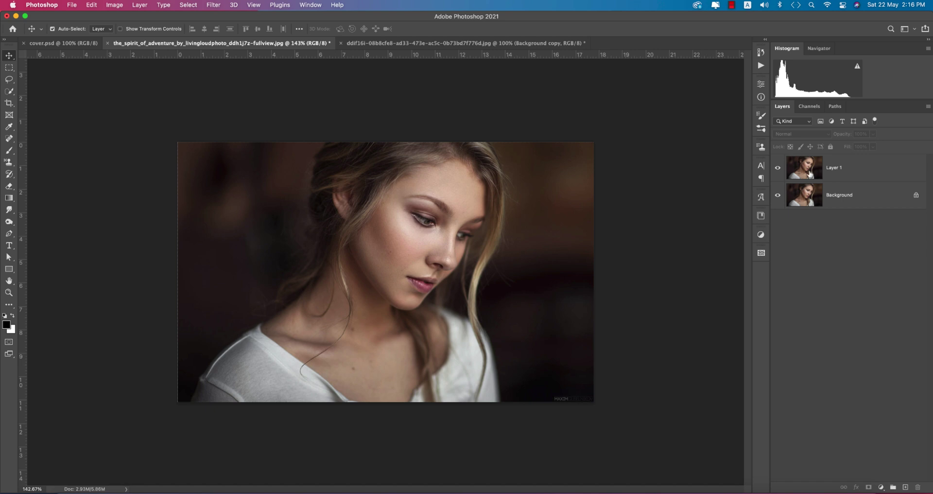
pyautogui.click(844, 177)
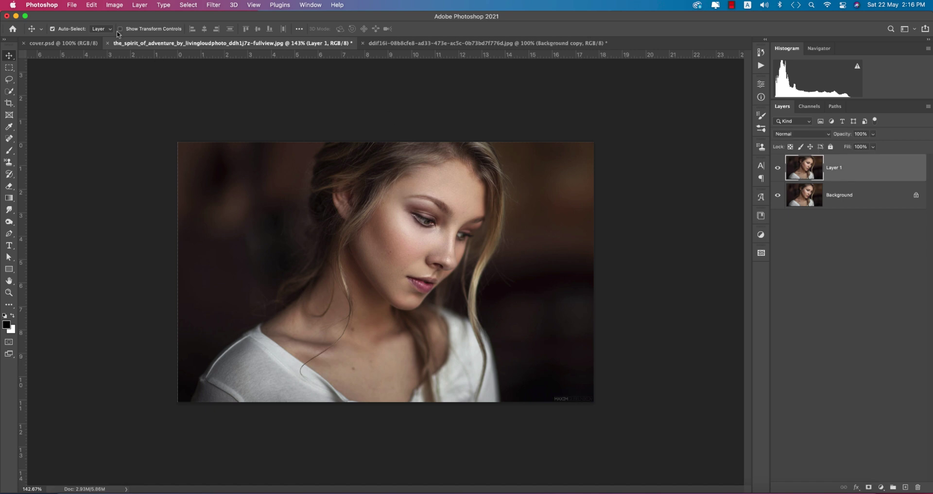
# - Open Camera Raw on Layer 1 and load the Retro preset settings
pyautogui.click(214, 5)
pyautogui.click(613, 191)
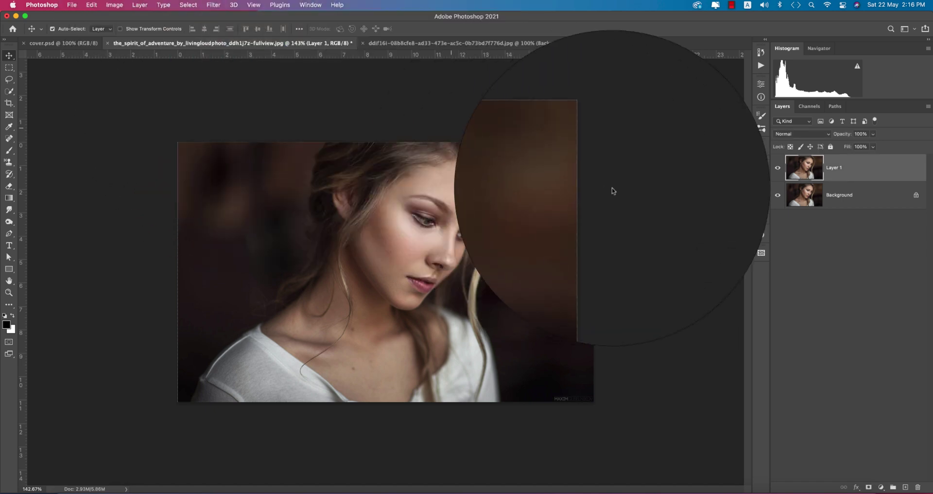
pyautogui.click(924, 160)
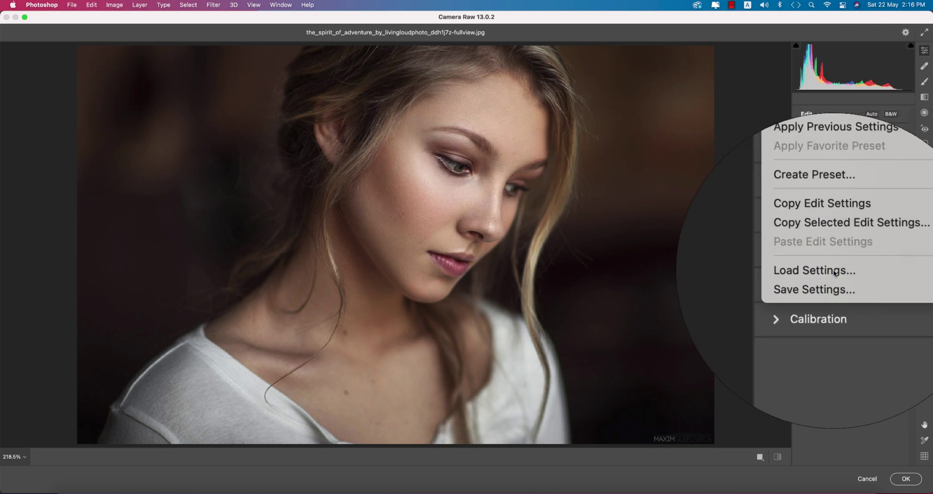
pyautogui.click(835, 273)
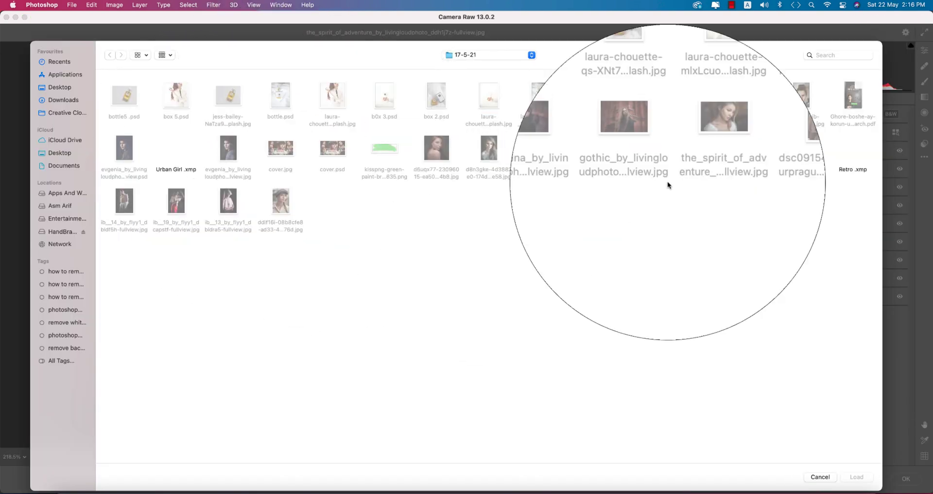
pyautogui.doubleClick(841, 170)
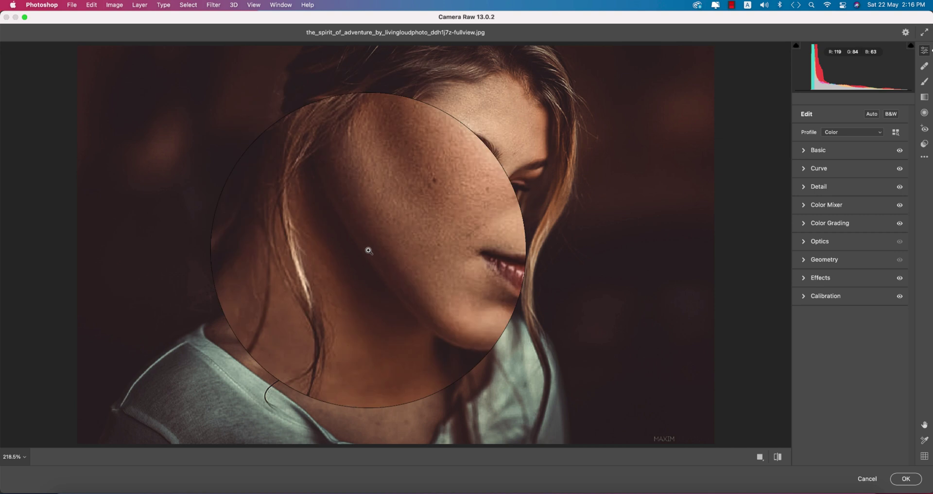
# - Raise Shadows to +91, reset Exposure to 0.00, and compare before and after
pyautogui.click(818, 150)
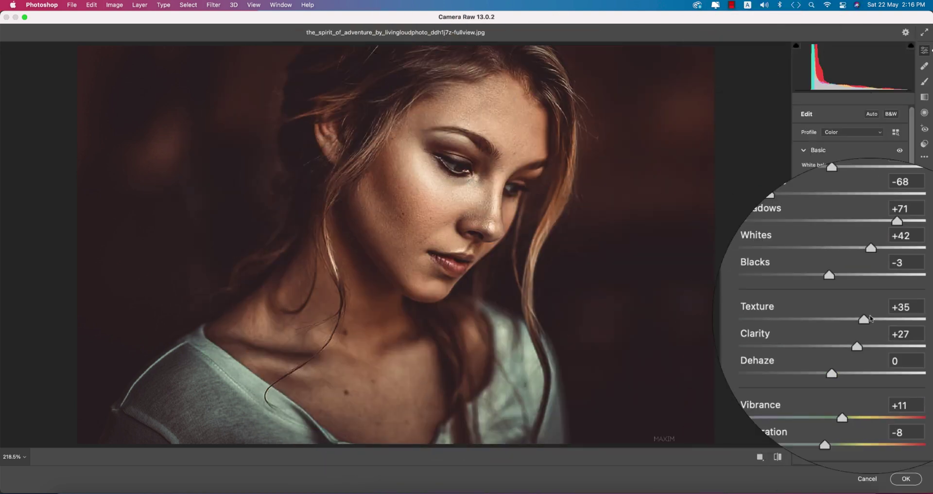
pyautogui.moveTo(887, 261); pyautogui.dragTo(904, 262)
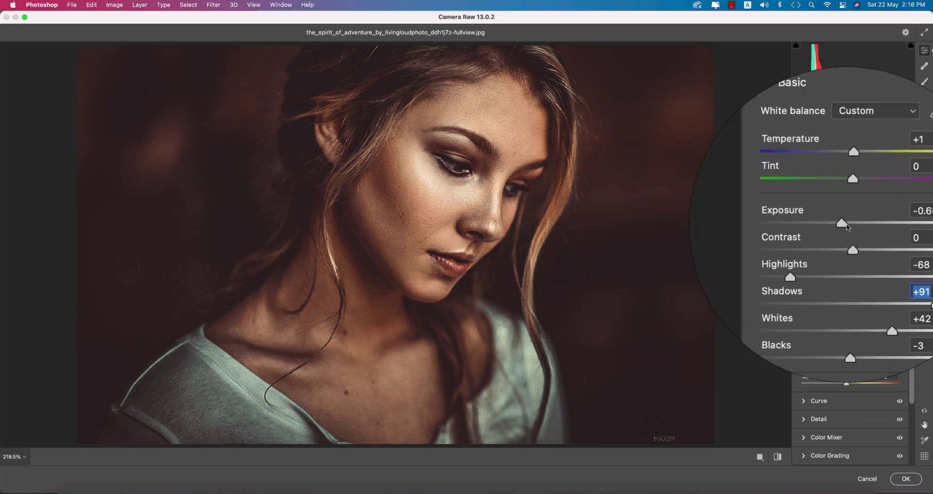
pyautogui.moveTo(846, 225); pyautogui.dragTo(851, 225)
pyautogui.doubleClick(848, 223)
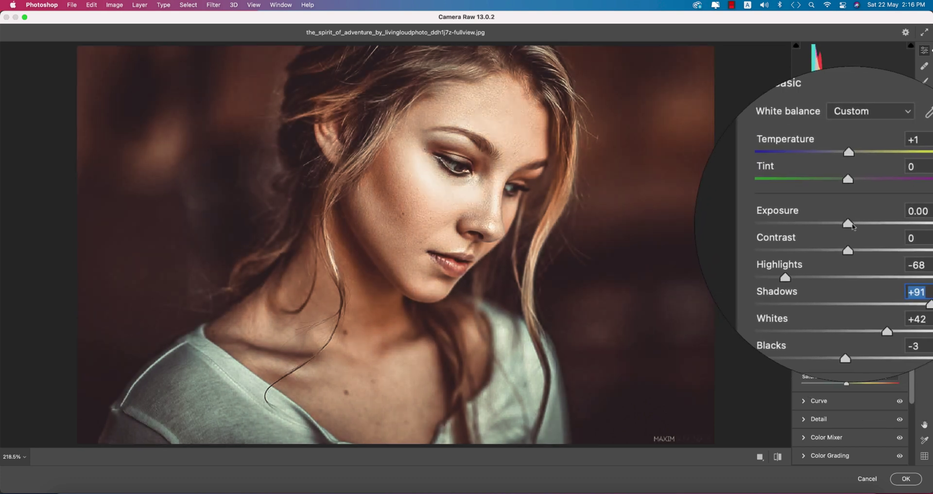
pyautogui.click(777, 456)
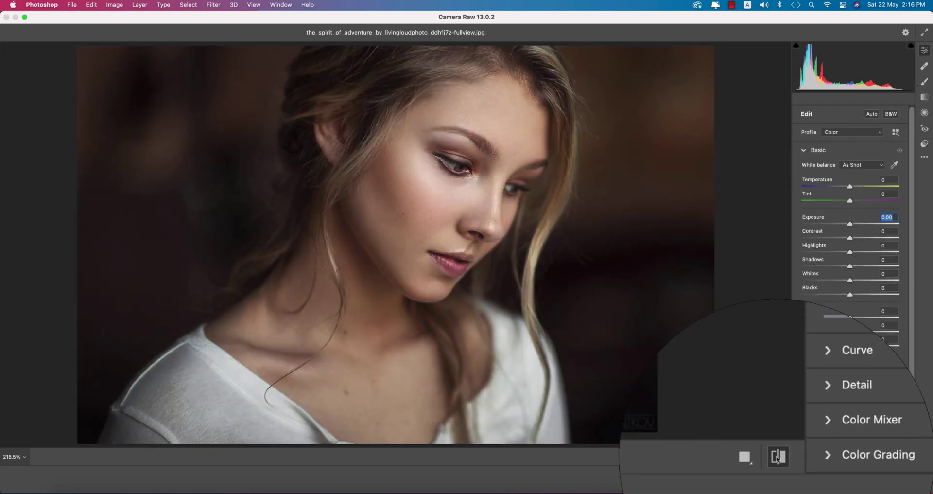
pyautogui.click(777, 456)
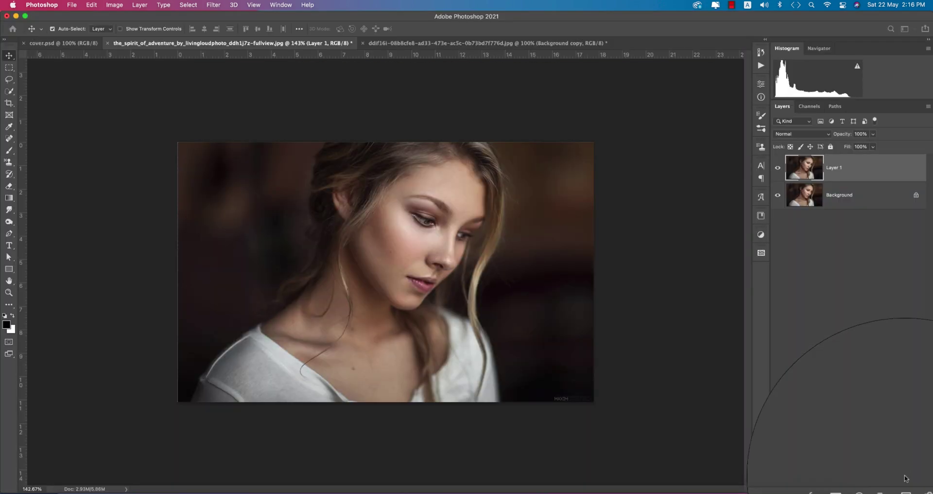
# - Apply the Camera Raw grade to Layer 1 and open the ekaterina portrait from recent files
pyautogui.click(908, 476)
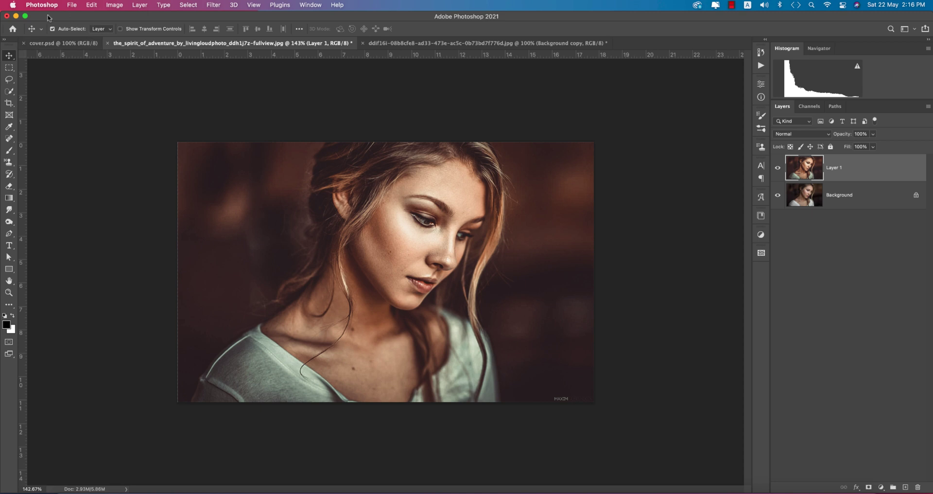
pyautogui.click(13, 29)
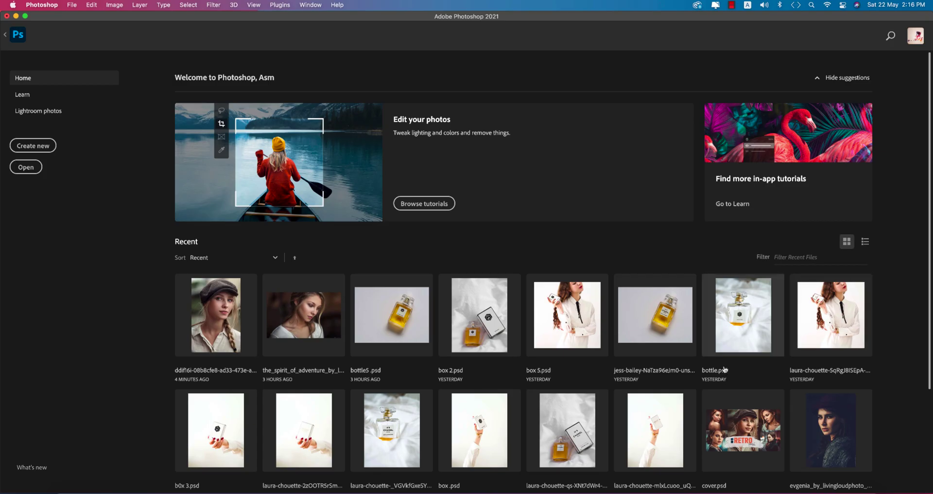
pyautogui.scroll(-5, 313, 356)
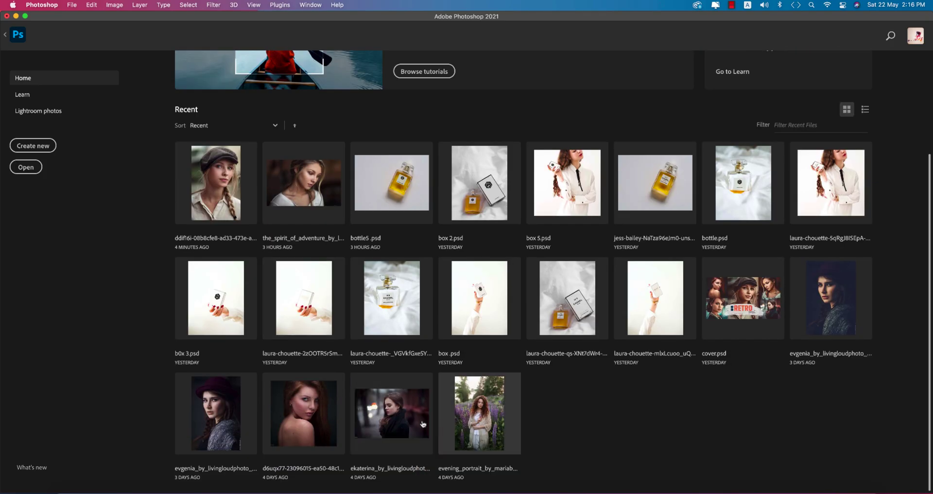
pyautogui.click(377, 417)
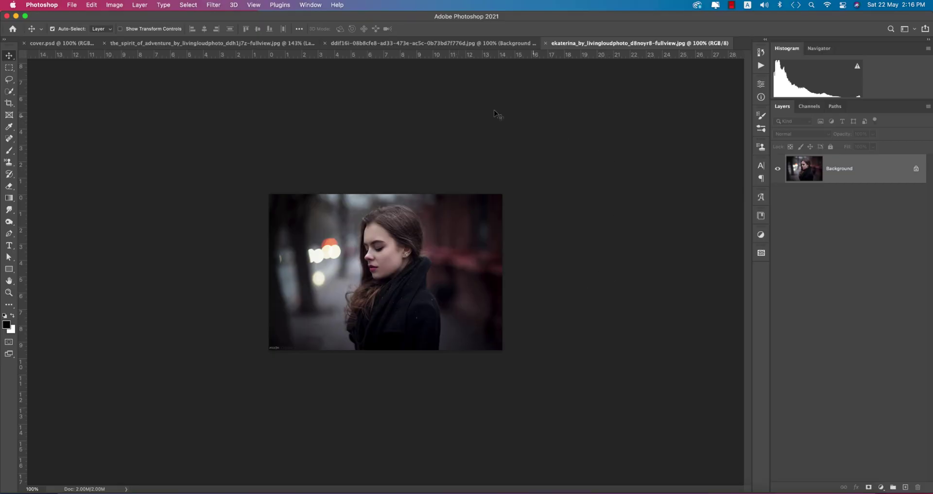
# - Load the saved retro .xmp preset in Camera Raw Filter, raise Exposure to +0.40, and apply
pyautogui.click(214, 6)
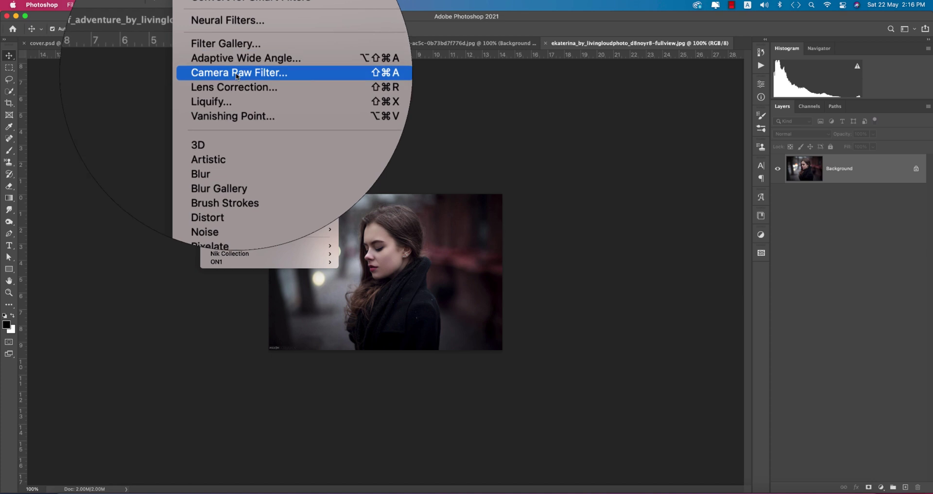
pyautogui.click(237, 75)
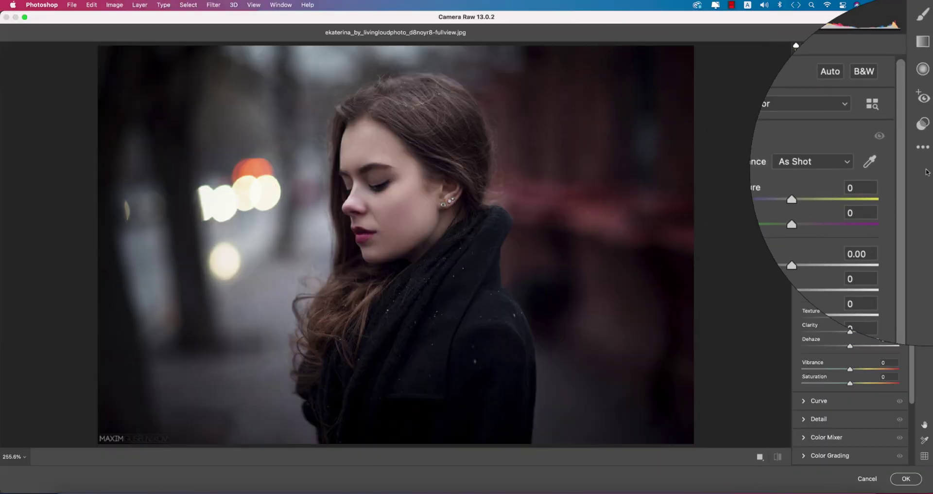
pyautogui.click(926, 171)
pyautogui.click(763, 203)
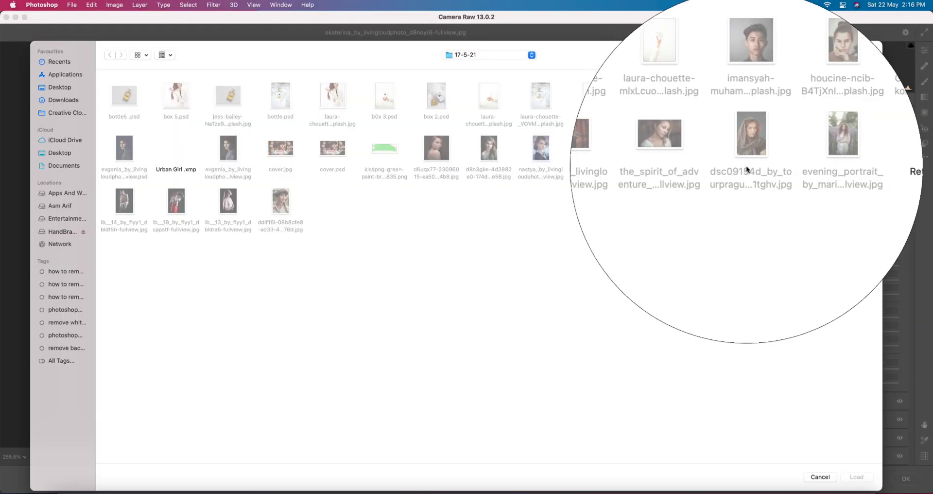
pyautogui.click(868, 151)
pyautogui.click(856, 478)
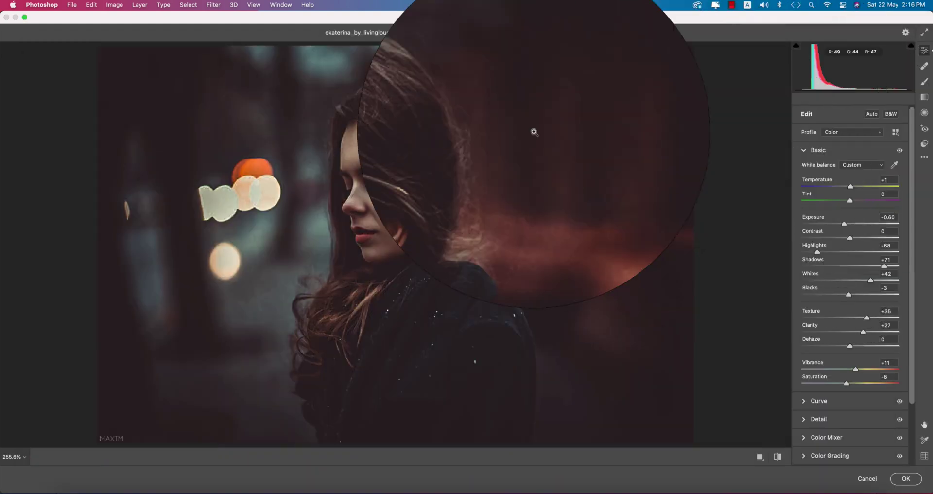
pyautogui.moveTo(844, 224); pyautogui.dragTo(856, 224)
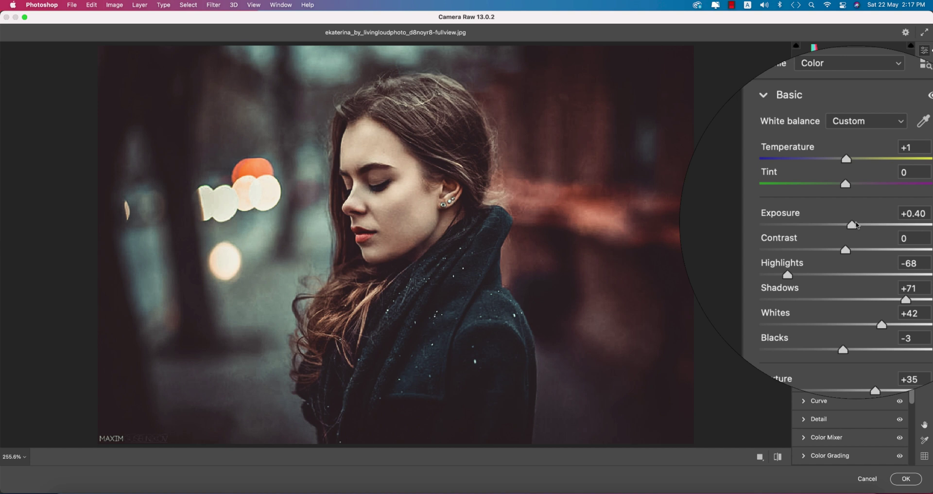
pyautogui.click(903, 477)
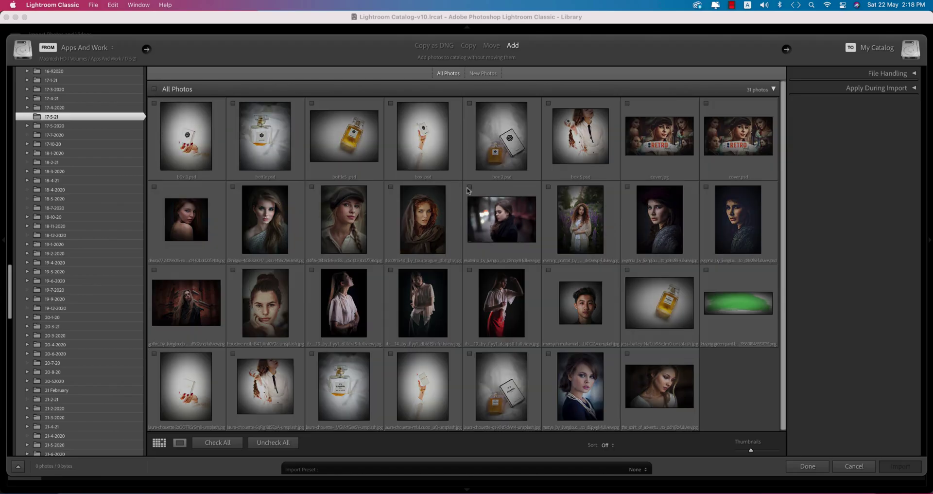
# - Check the bare-shoulder and ekaterina street portraits and import all three photos
pyautogui.click(154, 186)
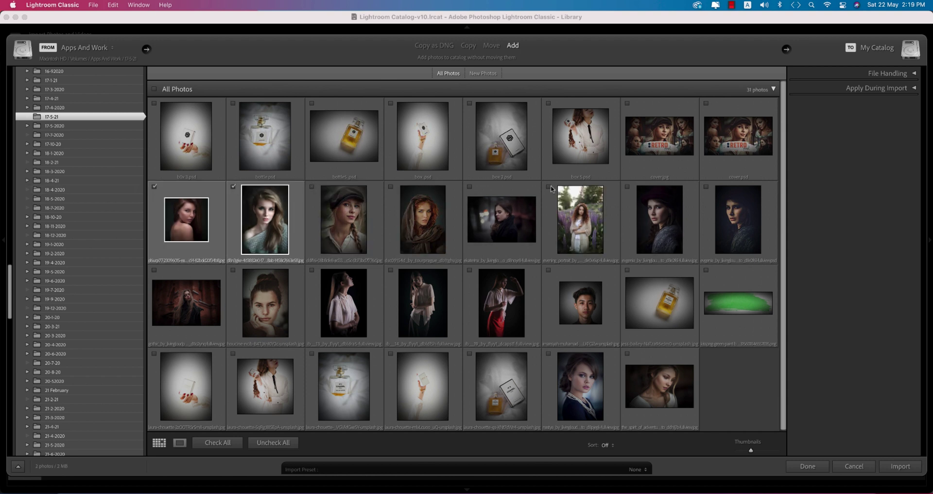
pyautogui.click(469, 186)
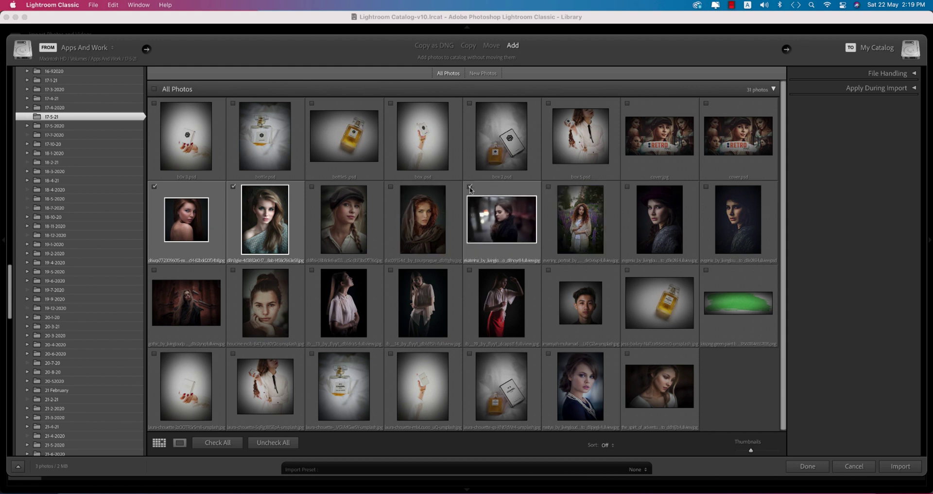
pyautogui.click(910, 471)
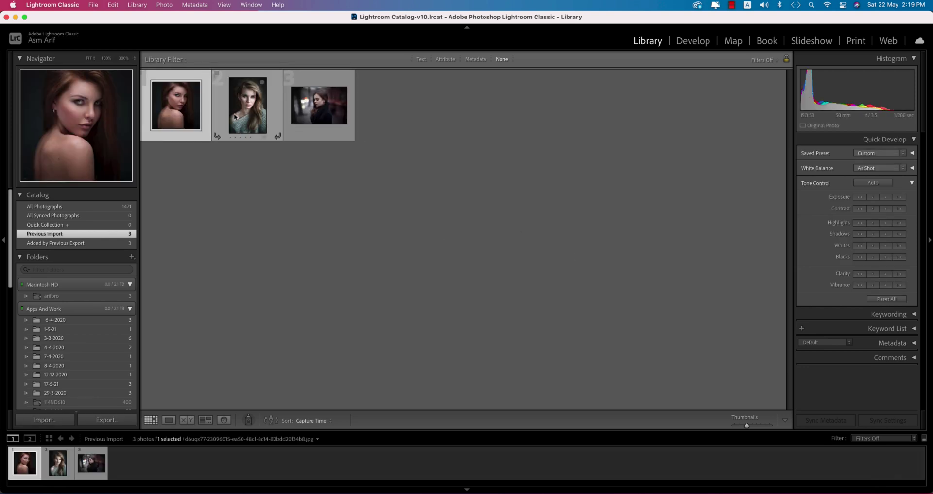
# - Open the blonde portrait in Develop and import the Retro .xmp preset from folder 17-5-21
pyautogui.doubleClick(238, 116)
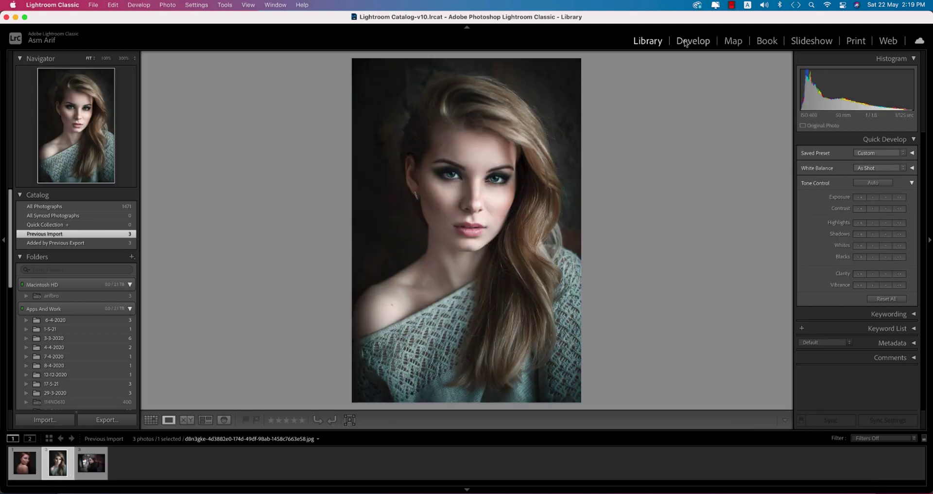
pyautogui.click(685, 42)
pyautogui.click(131, 195)
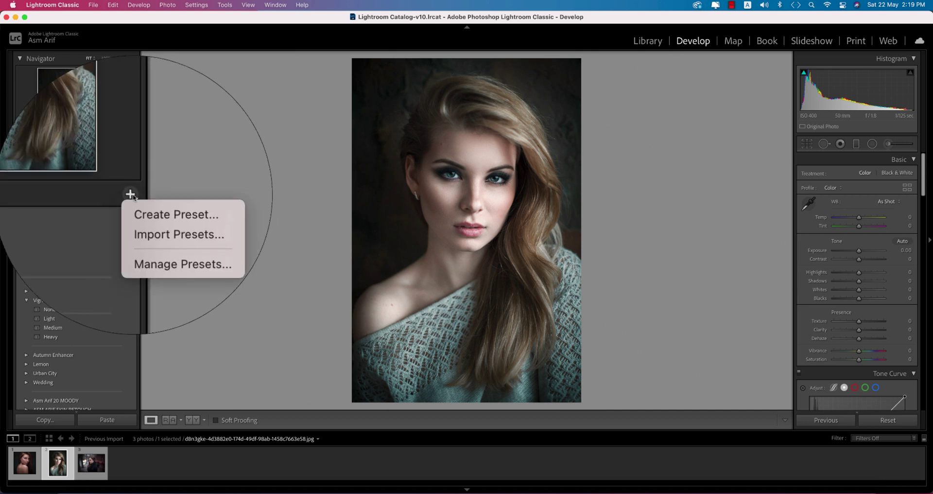
pyautogui.click(148, 210)
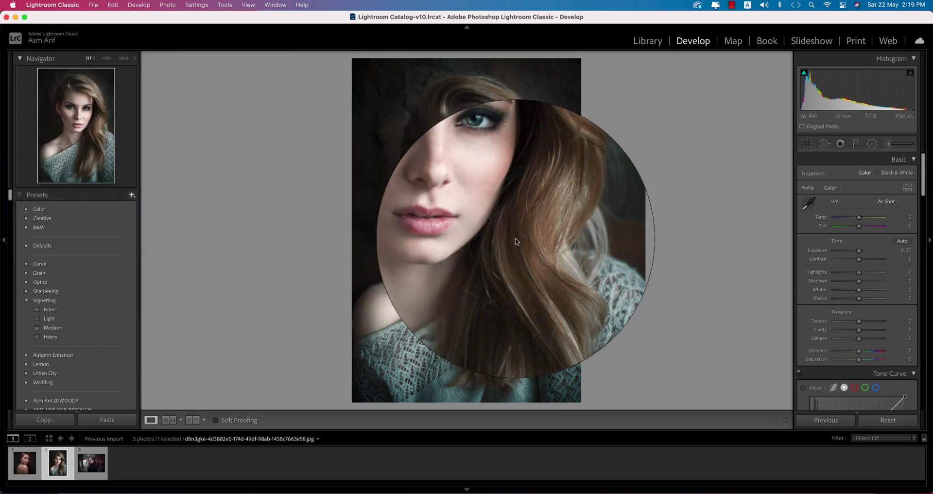
pyautogui.click(384, 140)
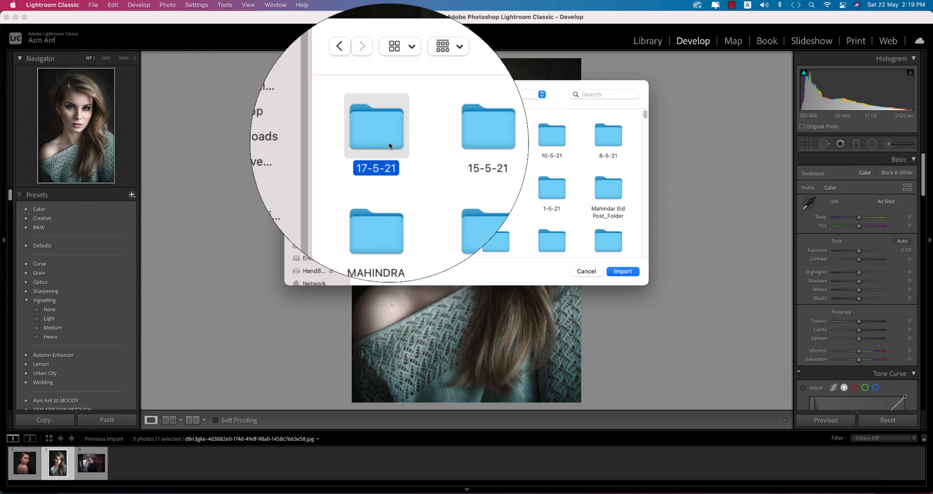
pyautogui.doubleClick(384, 138)
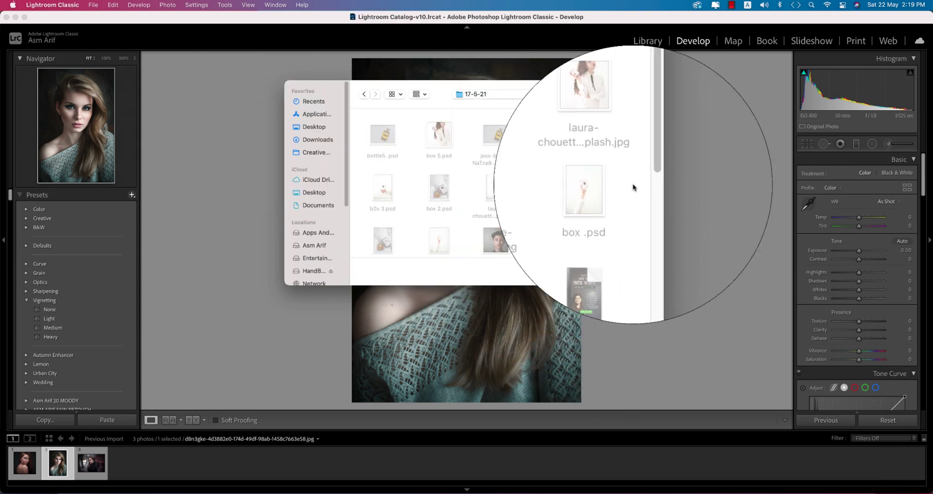
pyautogui.scroll(-5, 634, 190)
pyautogui.click(602, 190)
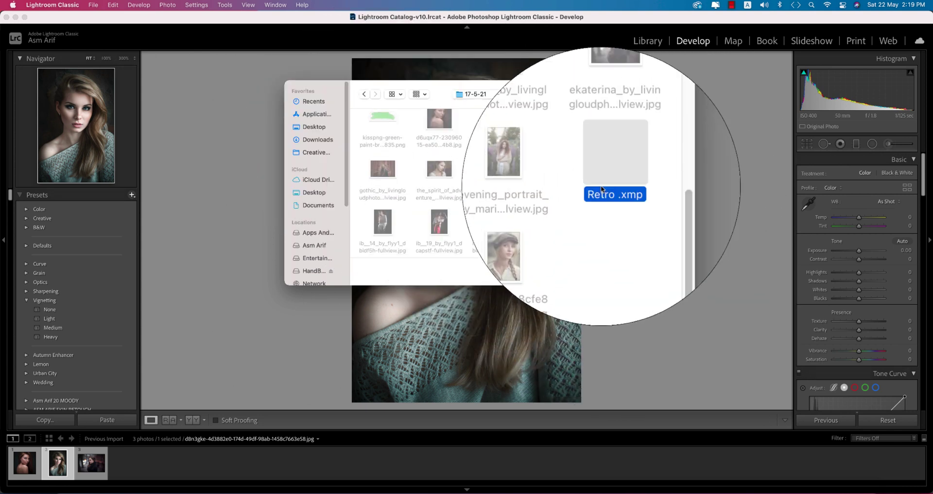
pyautogui.click(640, 272)
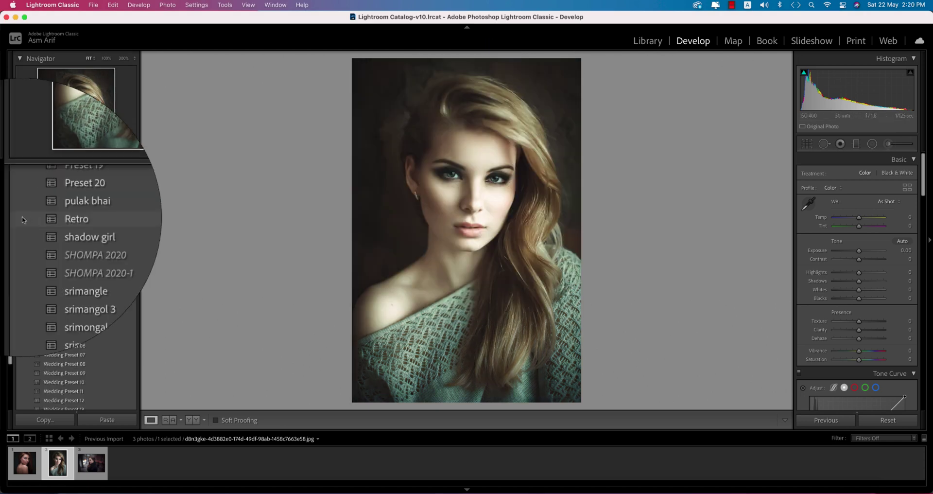
# - Apply the Retro preset, raise Shadows to +87, and show a left-right Before/After comparison
pyautogui.click(53, 220)
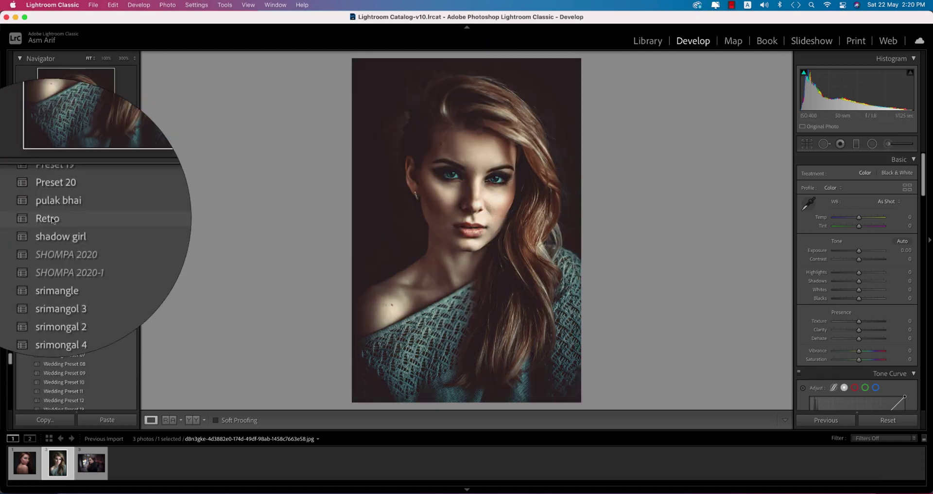
pyautogui.click(53, 220)
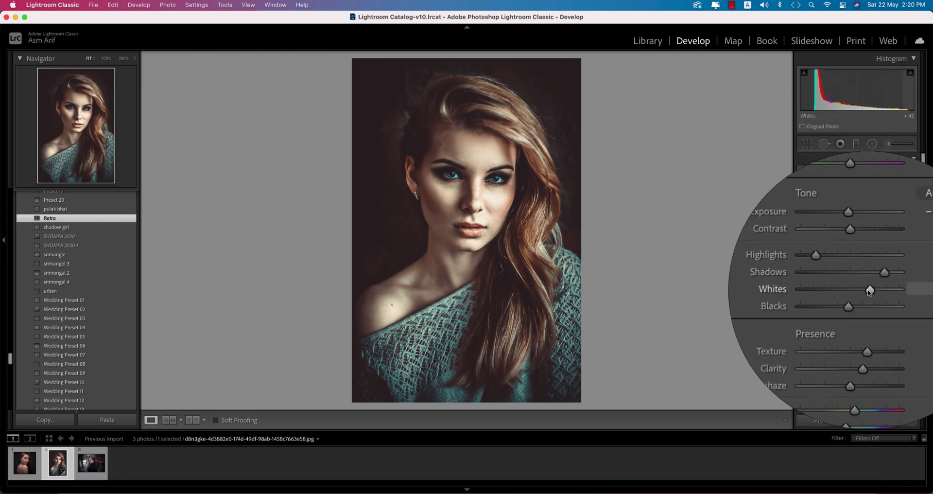
pyautogui.moveTo(873, 280); pyautogui.dragTo(881, 283)
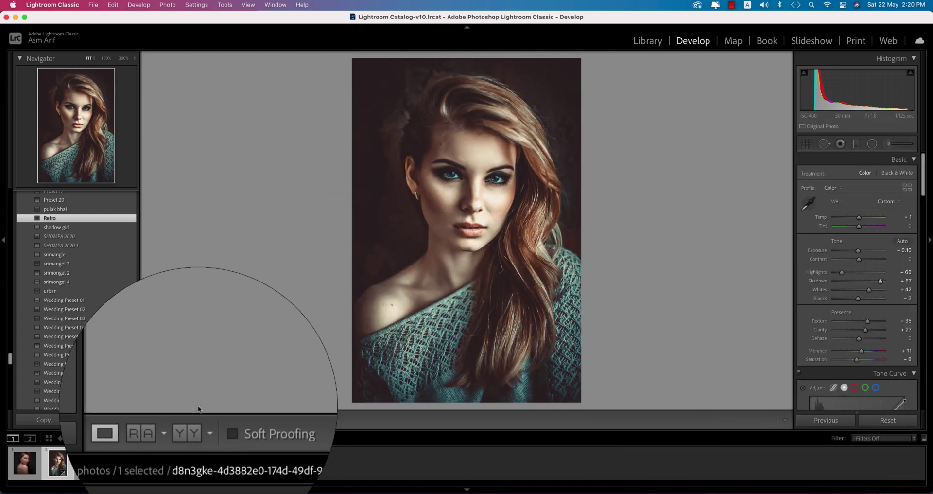
pyautogui.click(193, 420)
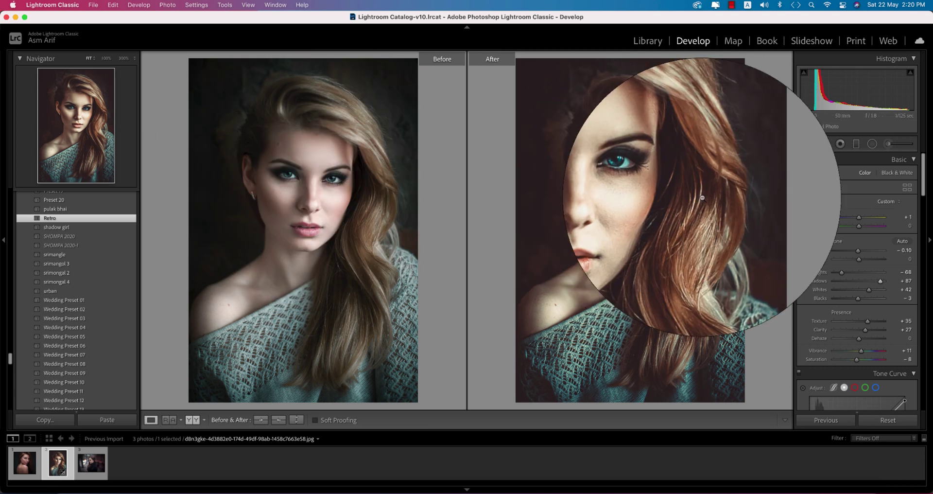